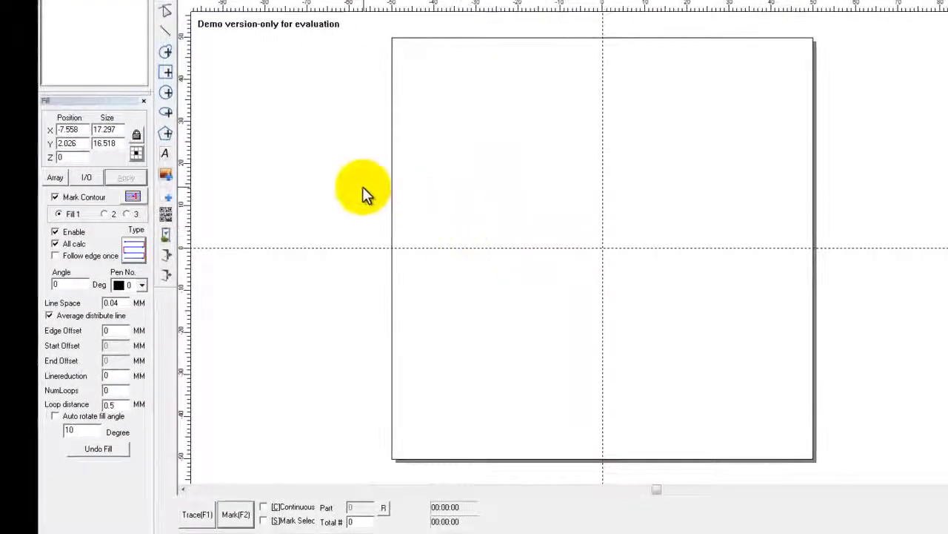
# Draw a rectangle about 15.4 by 14 mm in the lower-left quadrant of the work area
pyautogui.click(166, 73)
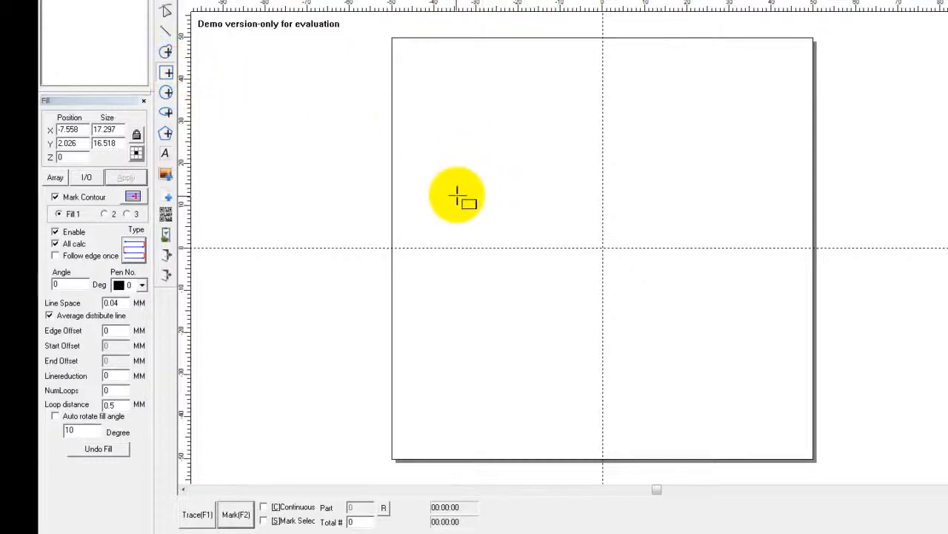
pyautogui.moveTo(427, 270); pyautogui.dragTo(492, 329)
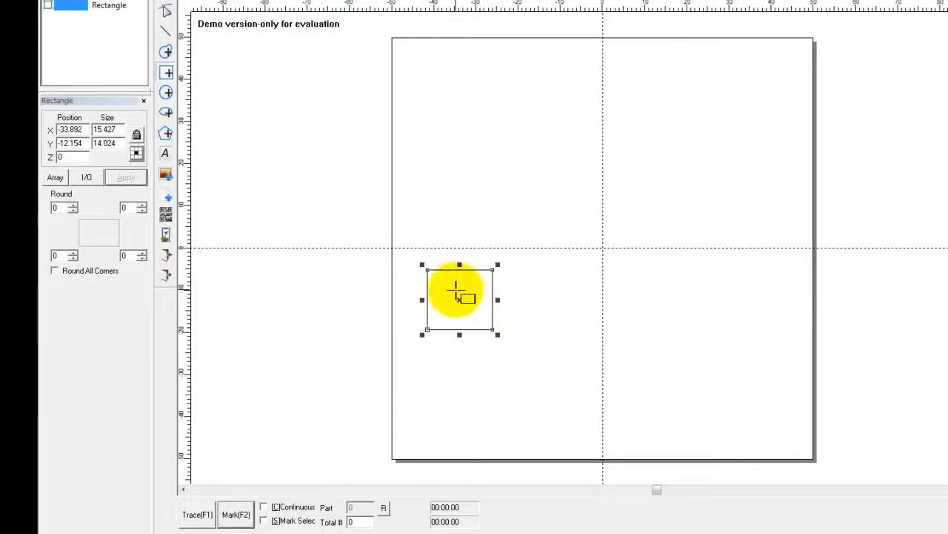
pyautogui.scroll(-1, 456, 290)
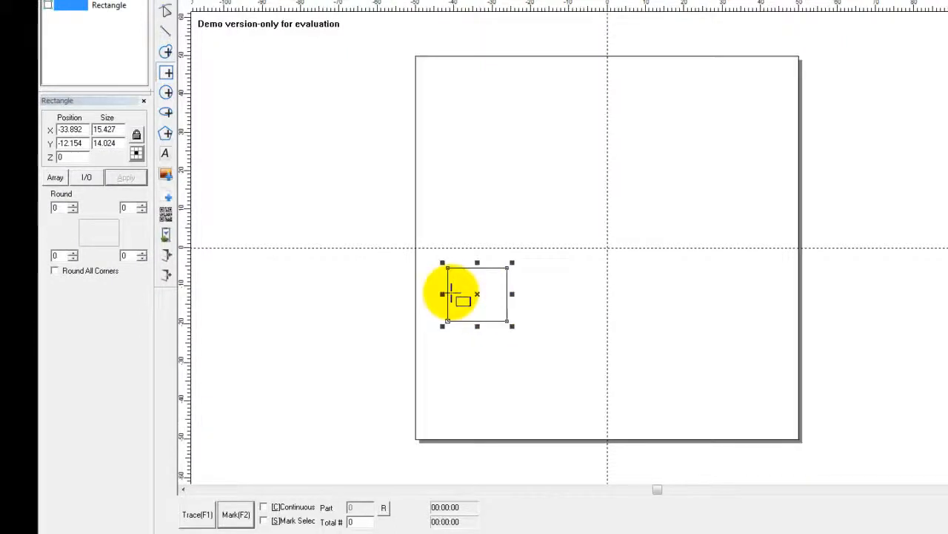
pyautogui.scroll(1, 454, 292)
pyautogui.scroll(4, 452, 294)
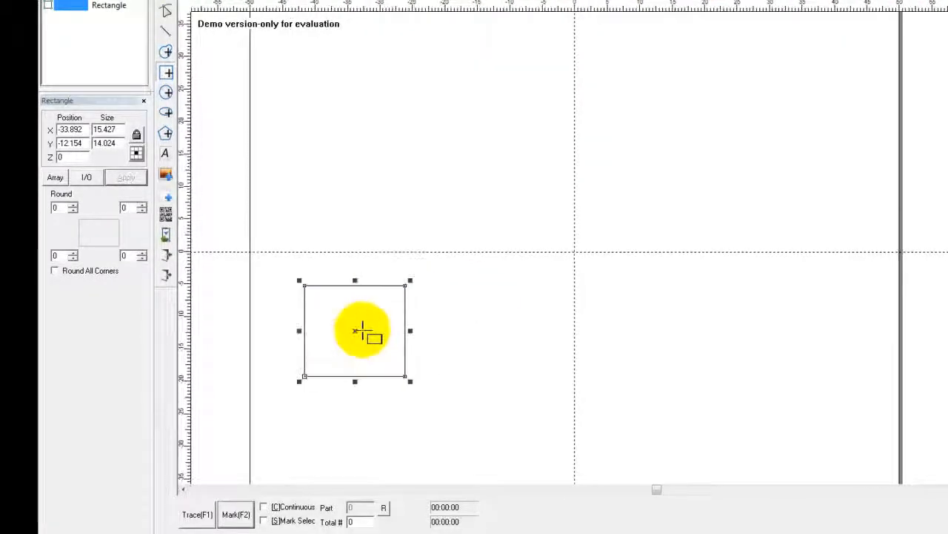
pyautogui.moveTo(320, 337); pyautogui.dragTo(533, 327, button='middle')
pyautogui.scroll(2, 528, 331)
pyautogui.moveTo(462, 343); pyautogui.dragTo(576, 235, button='middle')
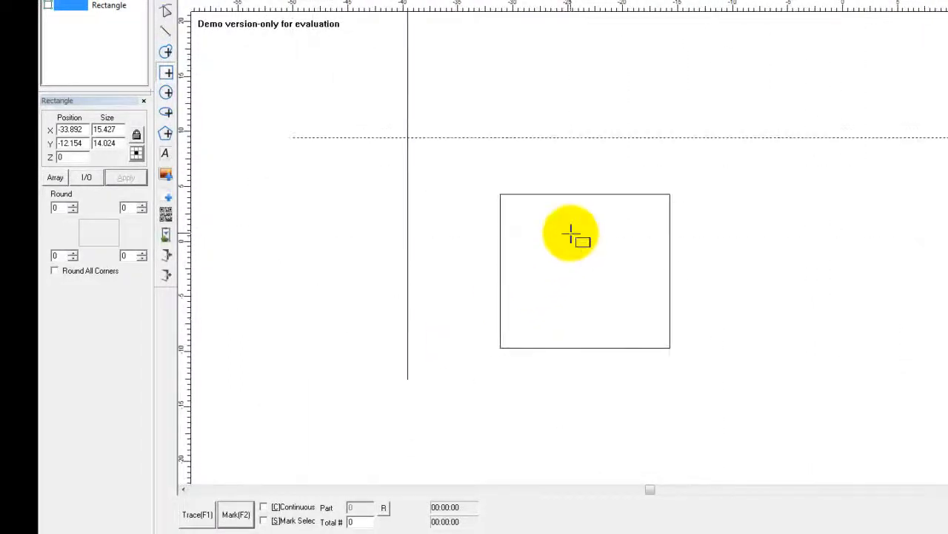
pyautogui.scroll(1, 557, 255)
pyautogui.moveTo(529, 292); pyautogui.dragTo(609, 256, button='middle')
pyautogui.scroll(2, 561, 275)
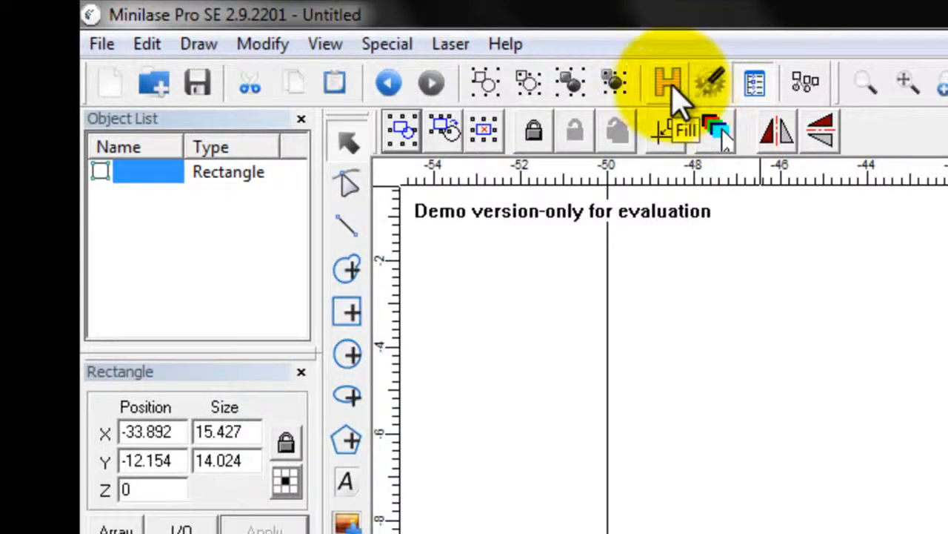
# Fill the rectangle with a hatch at 1 mm line spacing
pyautogui.click(674, 91)
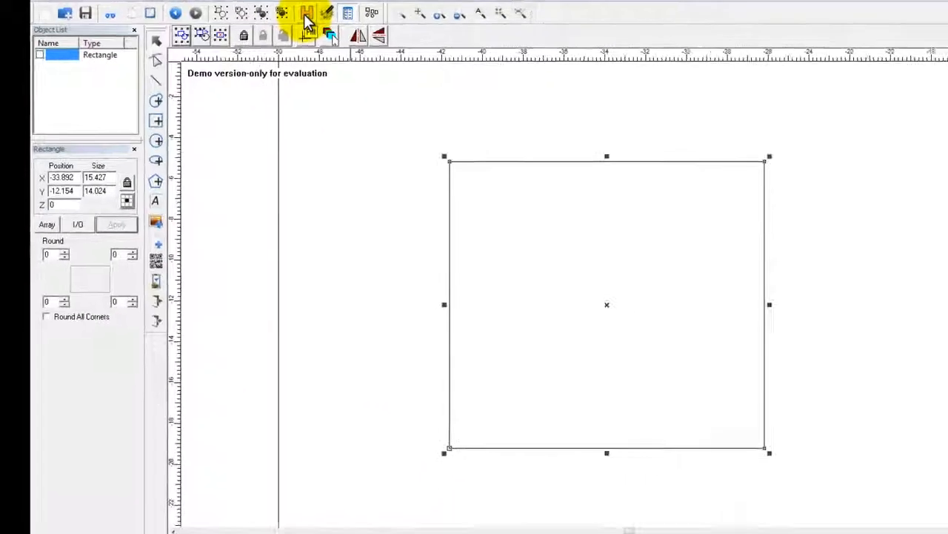
pyautogui.click(307, 16)
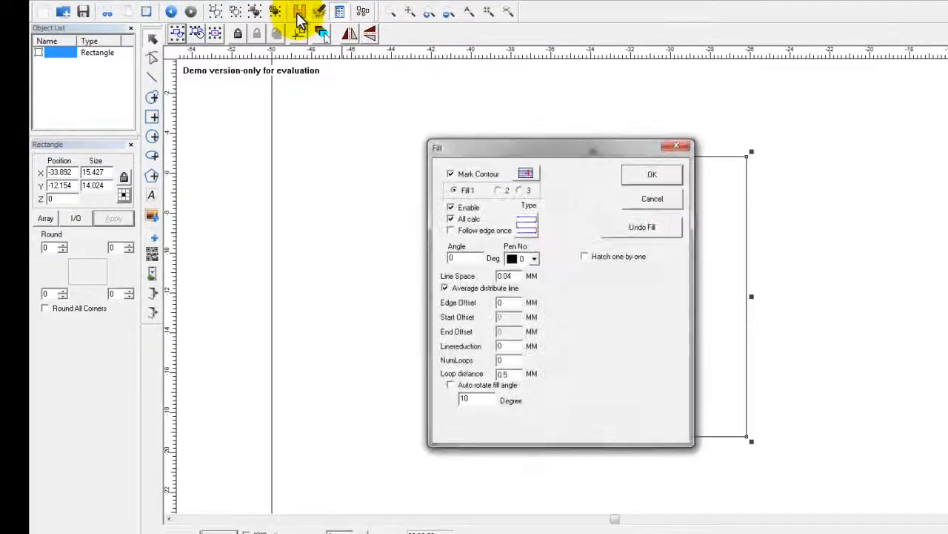
pyautogui.moveTo(468, 144); pyautogui.dragTo(198, 118)
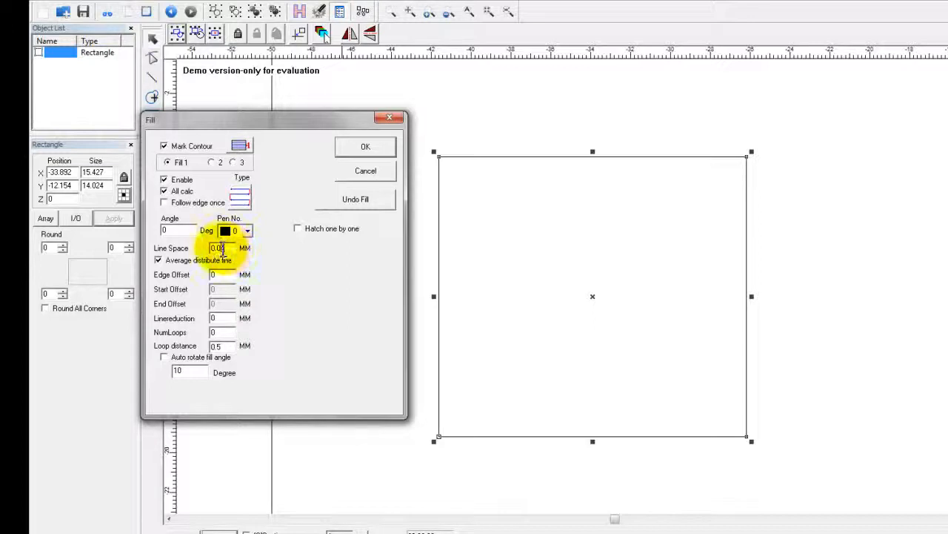
pyautogui.moveTo(227, 247); pyautogui.dragTo(222, 249)
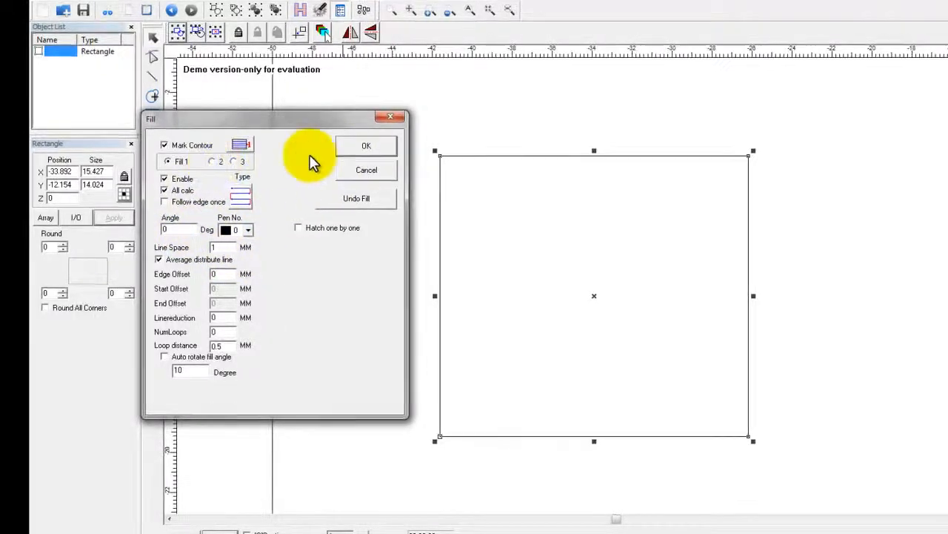
pyautogui.click(378, 146)
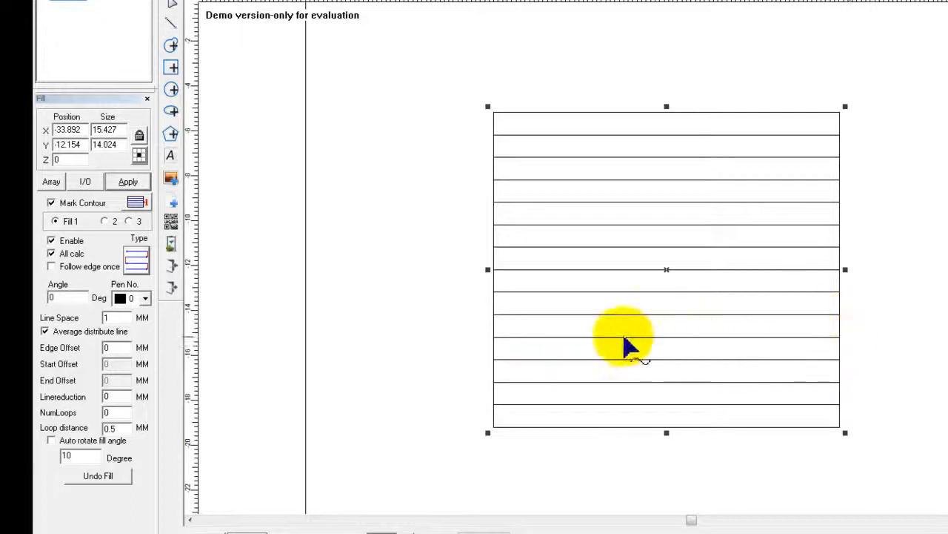
# Apply a 90 degree angle to the rectangle's fill lines, and change the angle to 45 degrees
pyautogui.moveTo(72, 296); pyautogui.dragTo(32, 289)
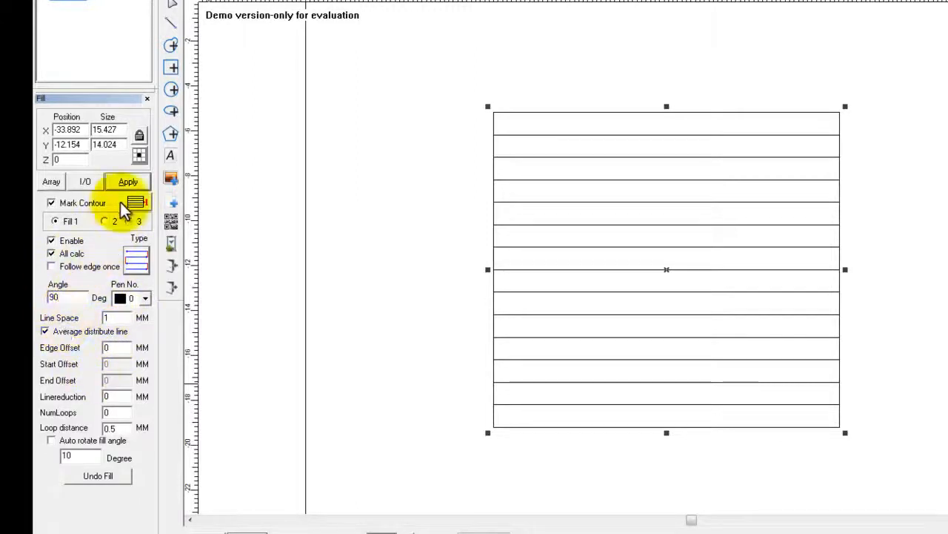
pyautogui.click(128, 183)
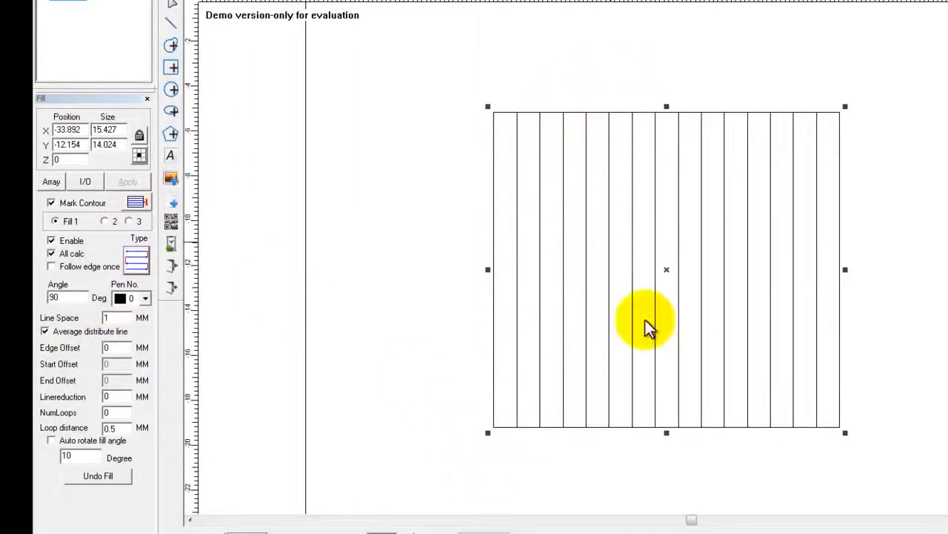
pyautogui.moveTo(59, 297); pyautogui.dragTo(43, 299)
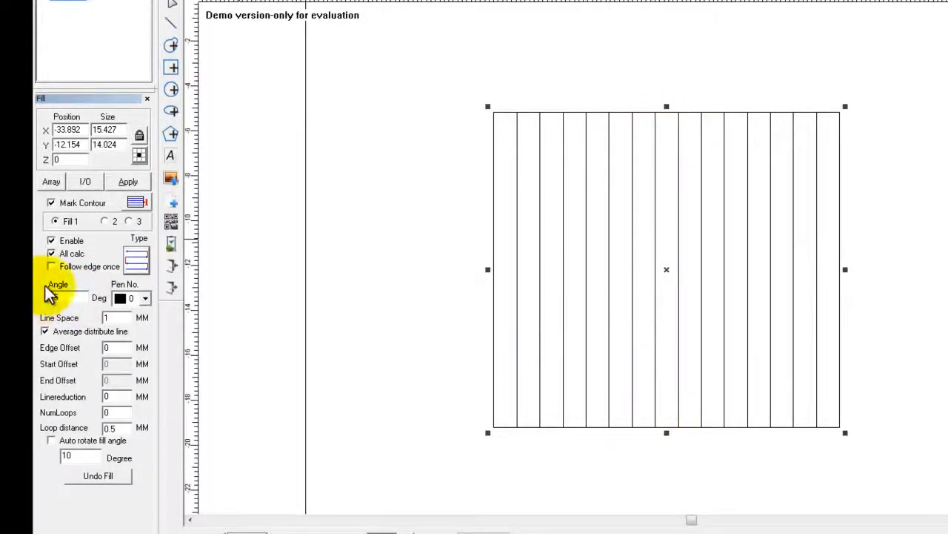
pyautogui.click(110, 182)
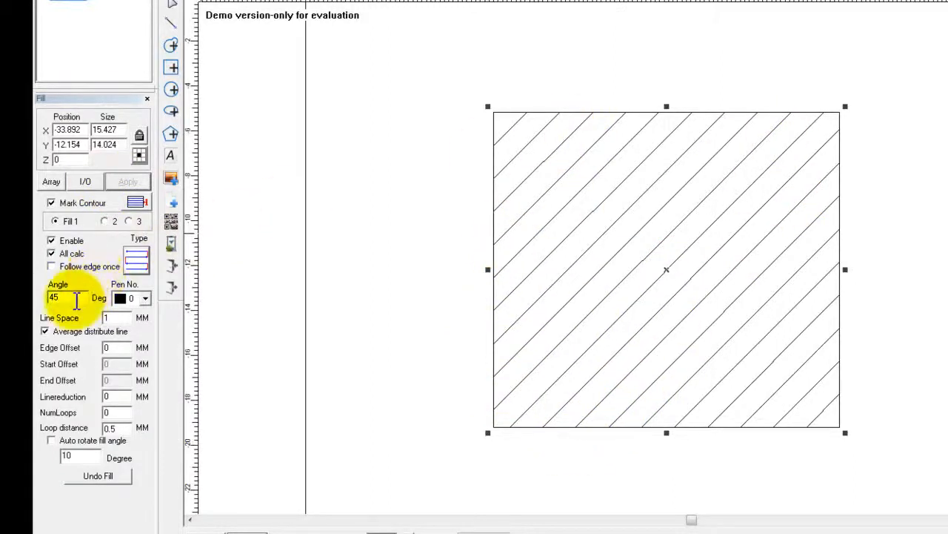
# Set the fill angle to -45 degrees and apply it to the rectangle
pyautogui.moveTo(62, 297); pyautogui.dragTo(53, 297)
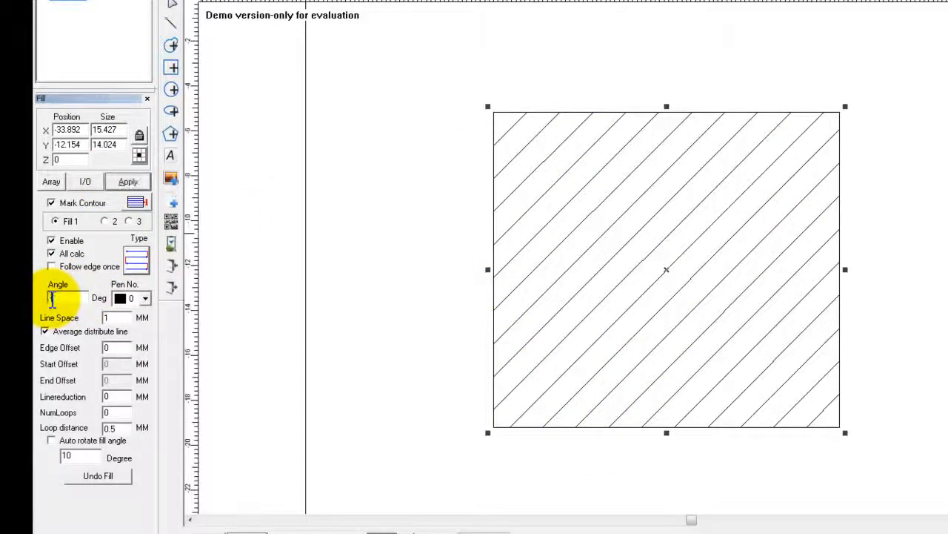
pyautogui.write('-45')
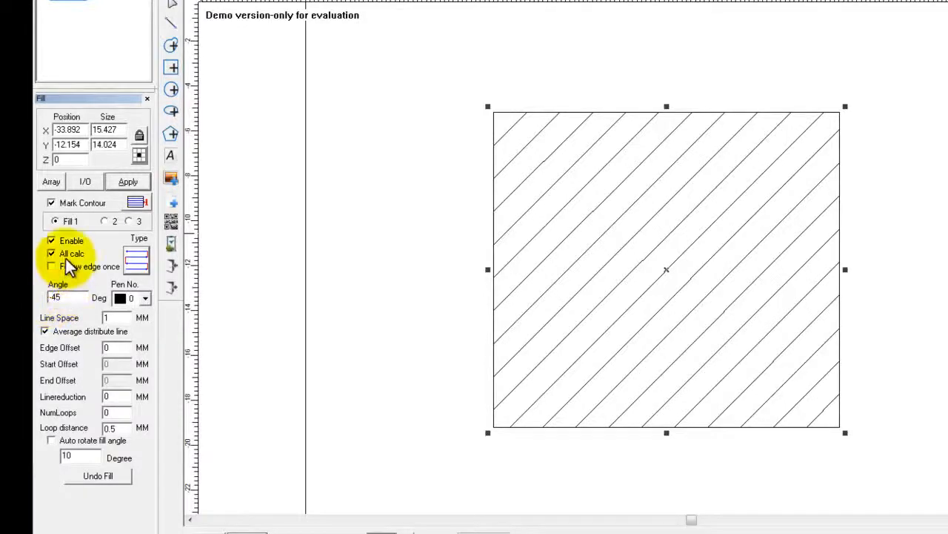
pyautogui.click(124, 178)
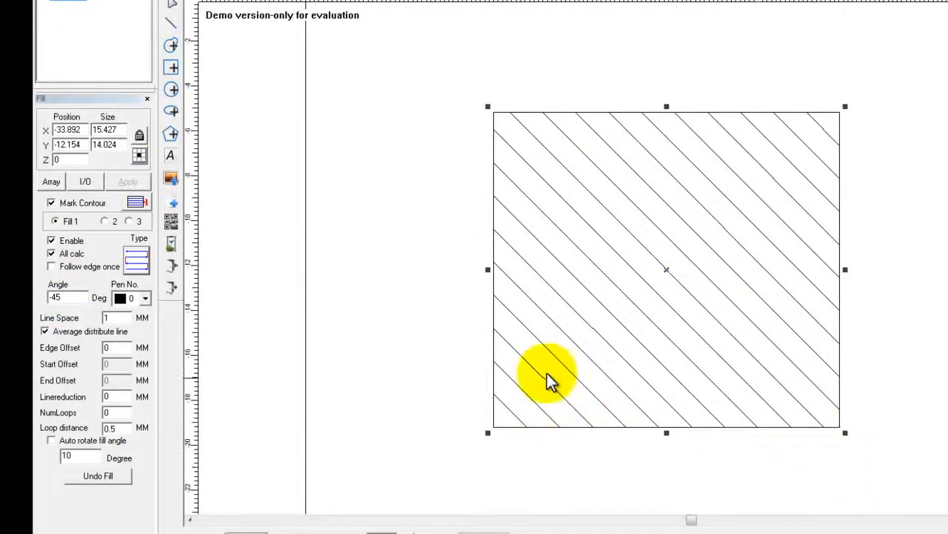
# Set the rectangle's fill angle back to 0 degrees and apply it
pyautogui.click(70, 297)
pyautogui.moveTo(71, 298); pyautogui.dragTo(53, 300)
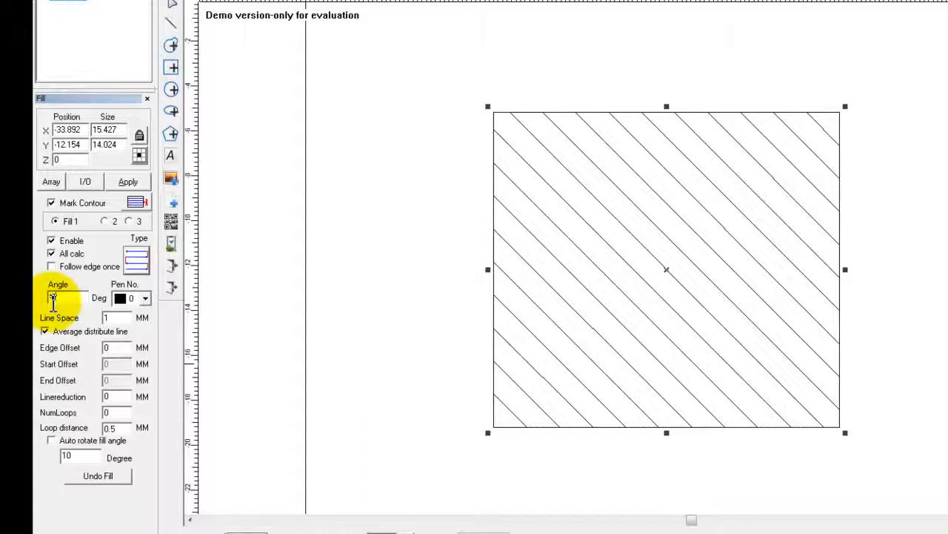
pyautogui.moveTo(57, 299); pyautogui.dragTo(43, 295)
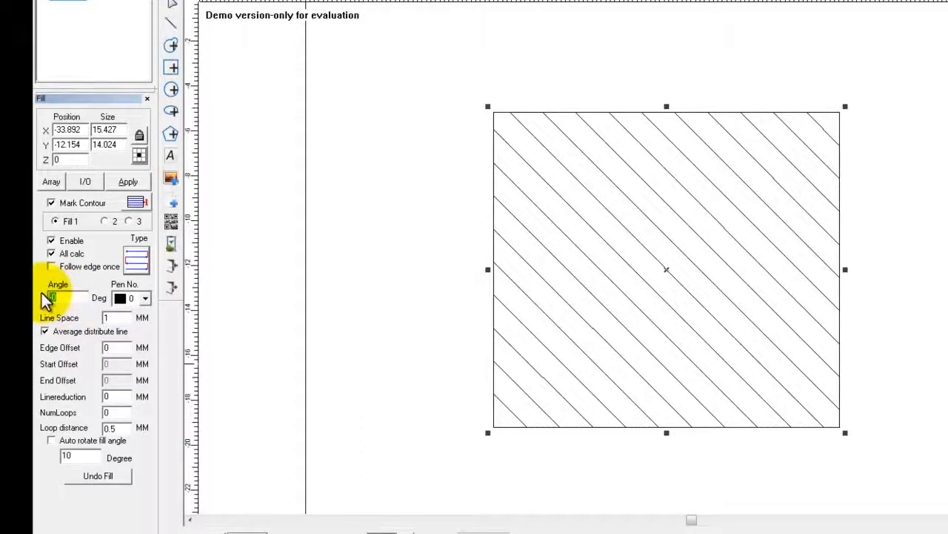
pyautogui.click(127, 181)
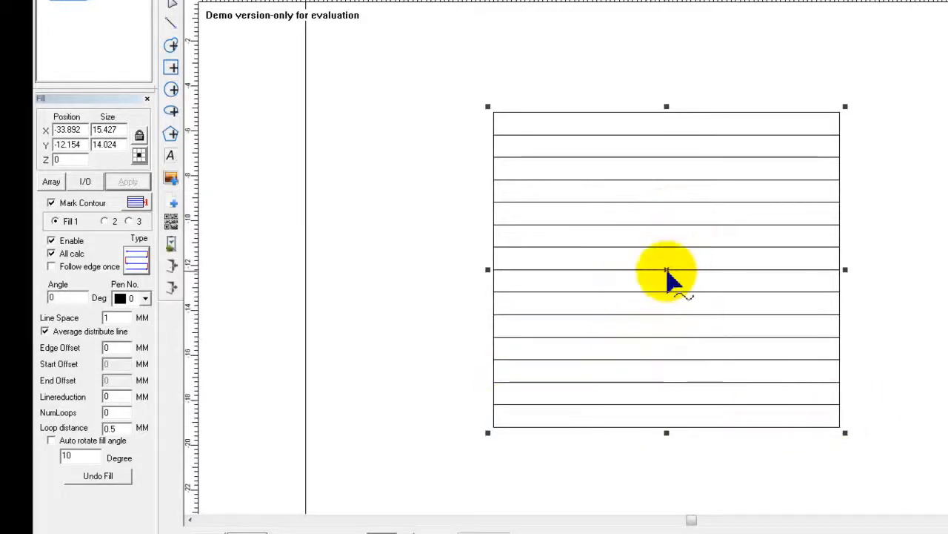
# Reselect the rectangle and apply a fill line spacing of 0.5 mm, reducing it to 0.07 mm
pyautogui.click(624, 279)
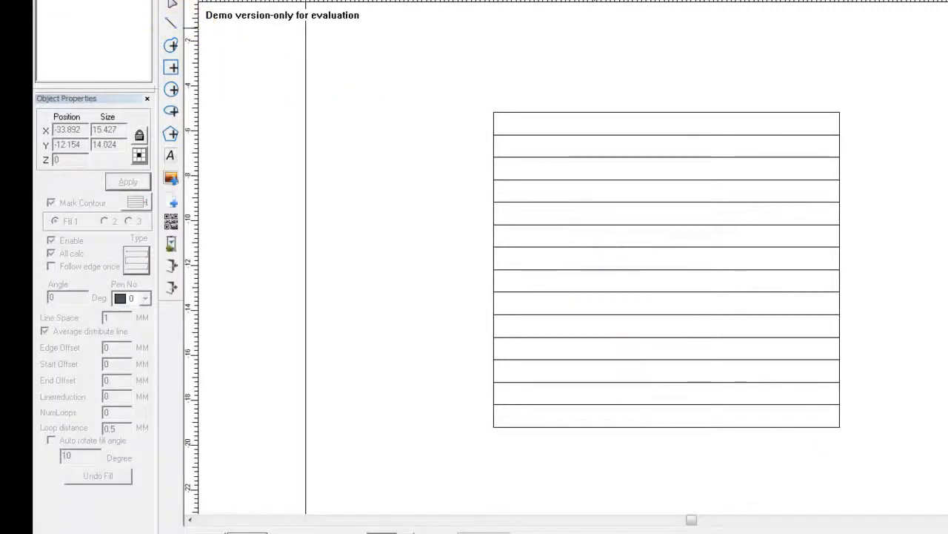
pyautogui.moveTo(471, 89); pyautogui.dragTo(861, 404)
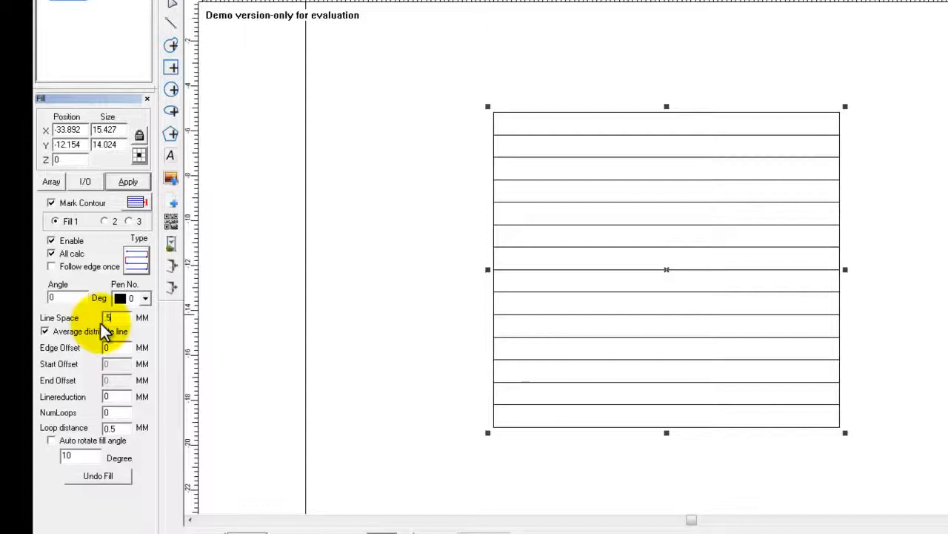
pyautogui.click(123, 181)
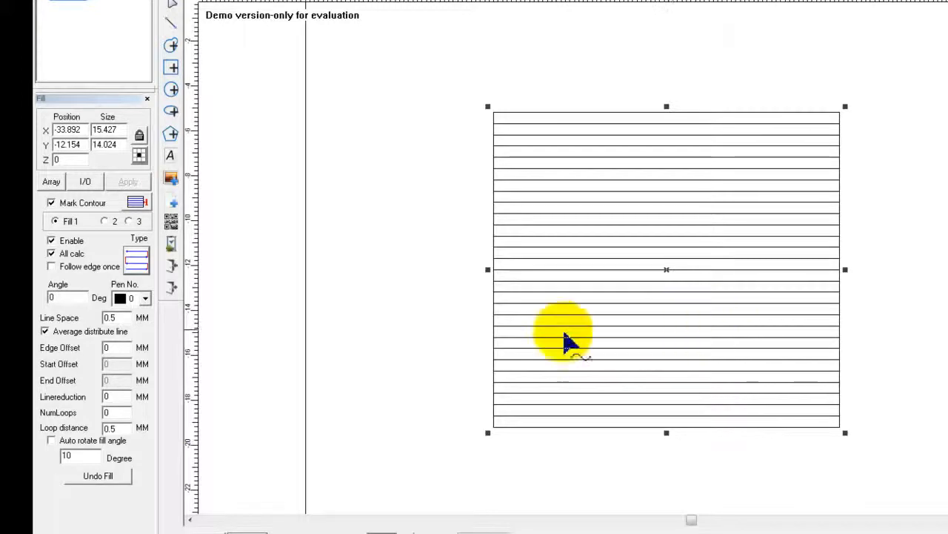
pyautogui.moveTo(119, 321); pyautogui.dragTo(112, 324)
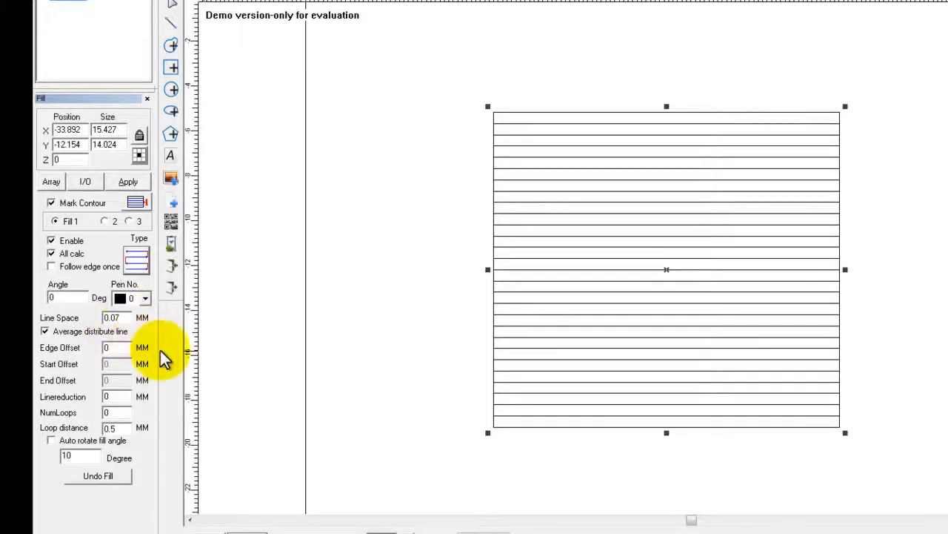
pyautogui.click(125, 182)
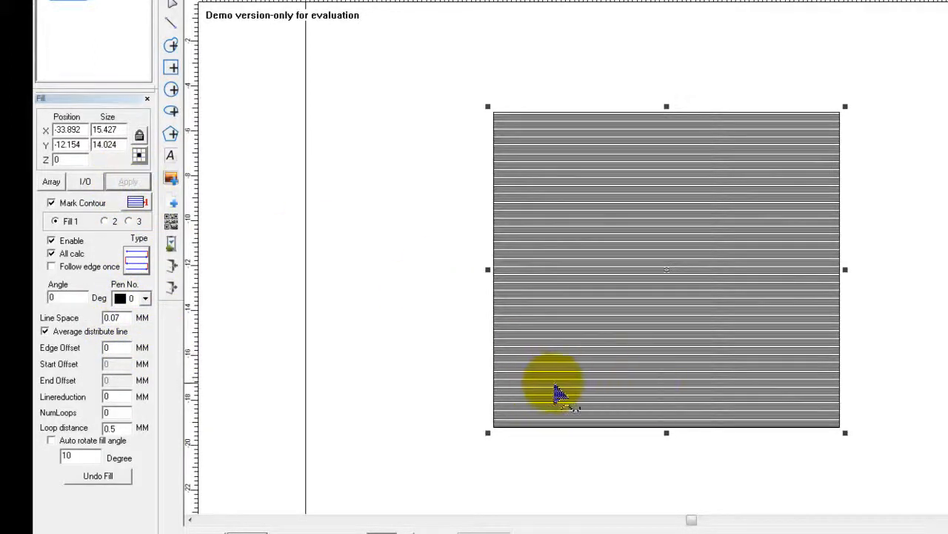
# Examine the spacing between the rectangle's dense fill lines up close and at full size
pyautogui.scroll(3, 562, 400)
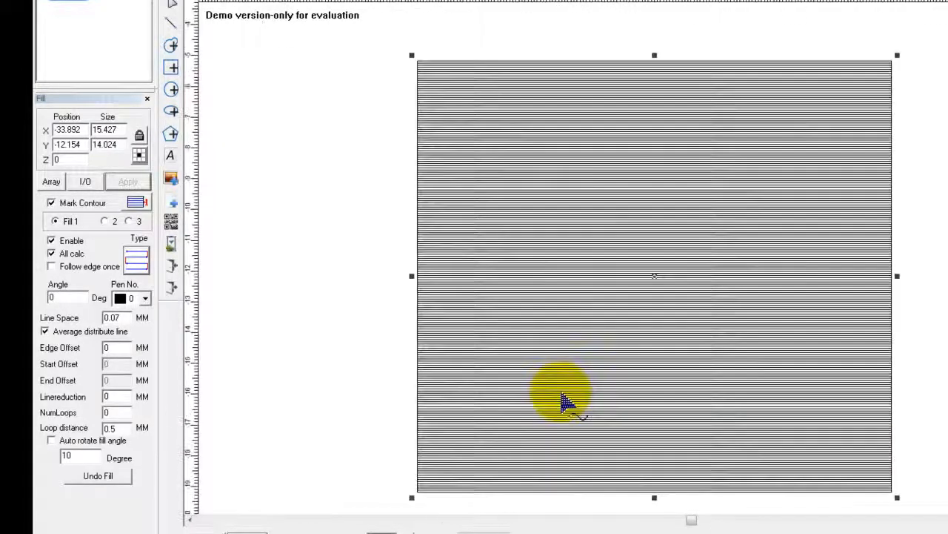
pyautogui.scroll(4, 562, 400)
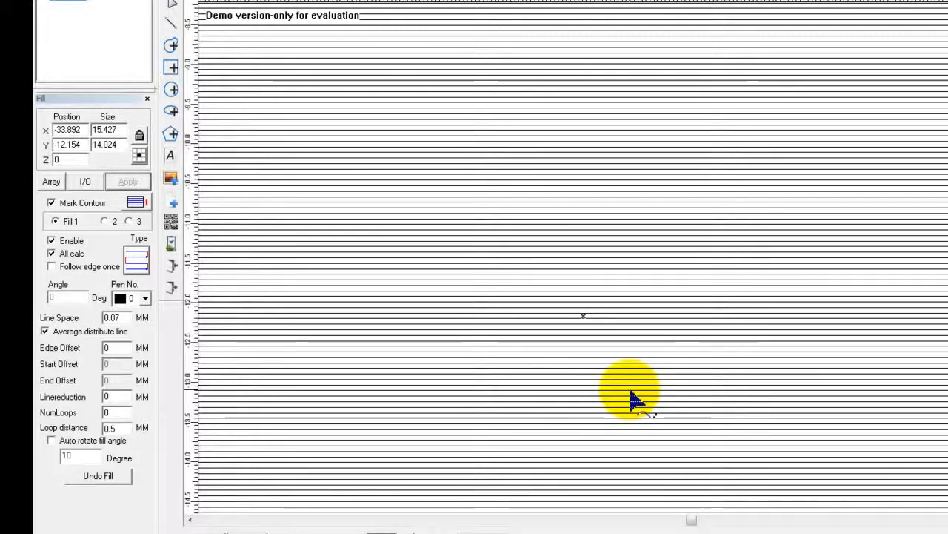
pyautogui.scroll(5, 632, 399)
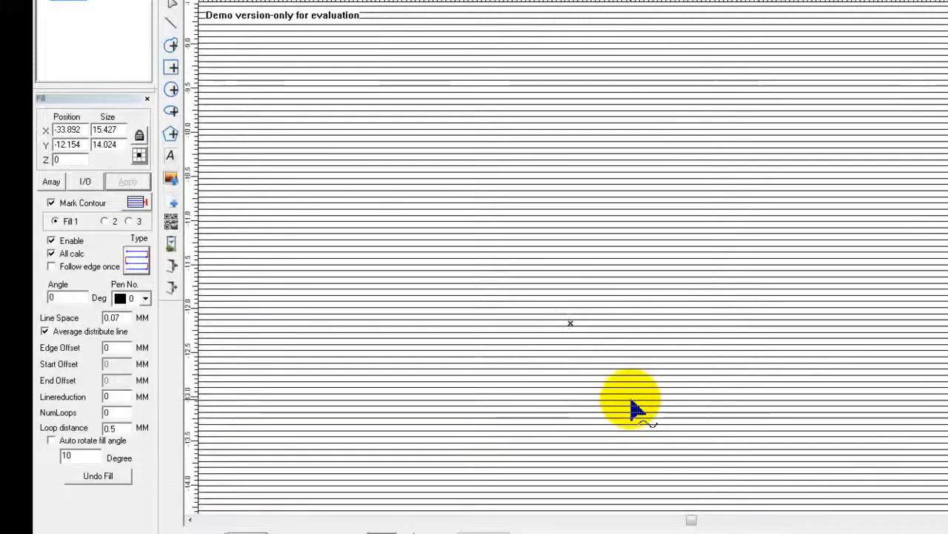
pyautogui.scroll(1, 633, 406)
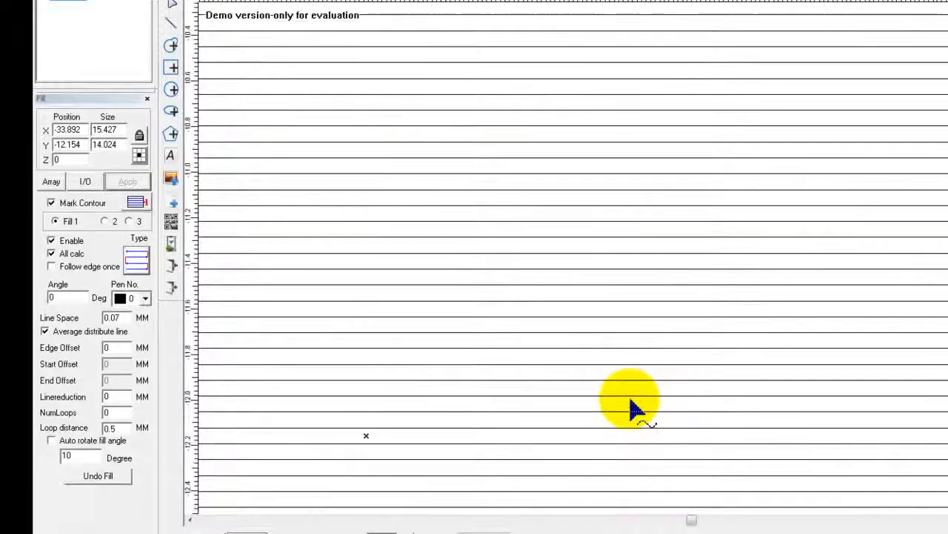
pyautogui.scroll(-4, 632, 406)
pyautogui.scroll(-6, 632, 406)
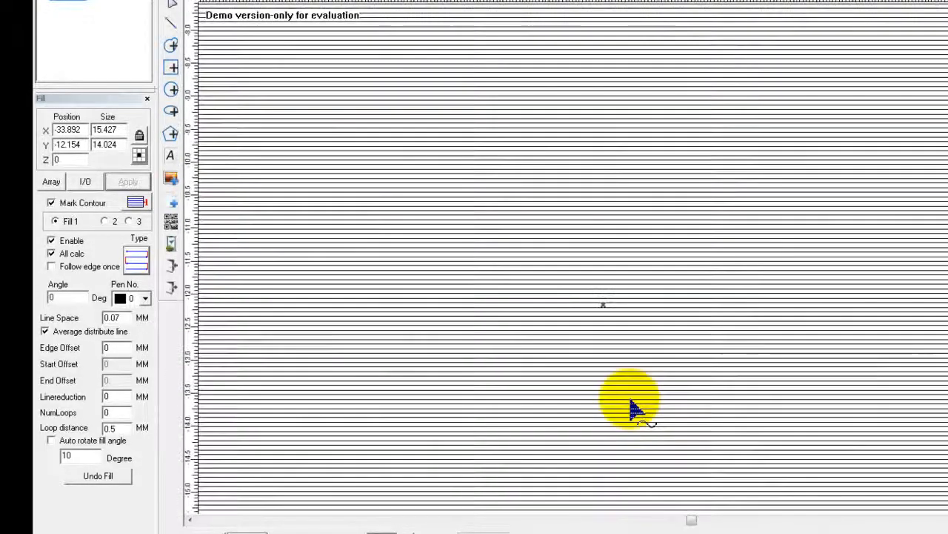
pyautogui.scroll(-1, 632, 406)
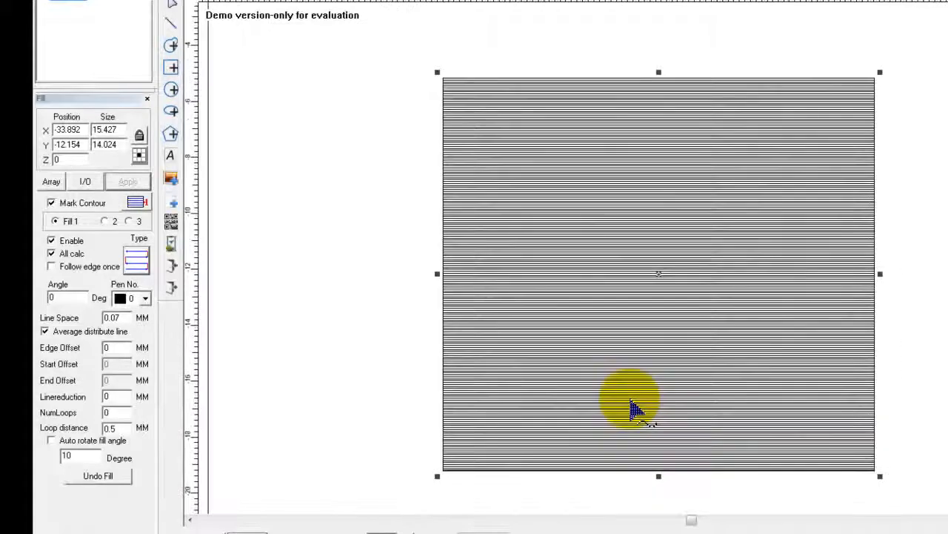
pyautogui.scroll(1, 518, 455)
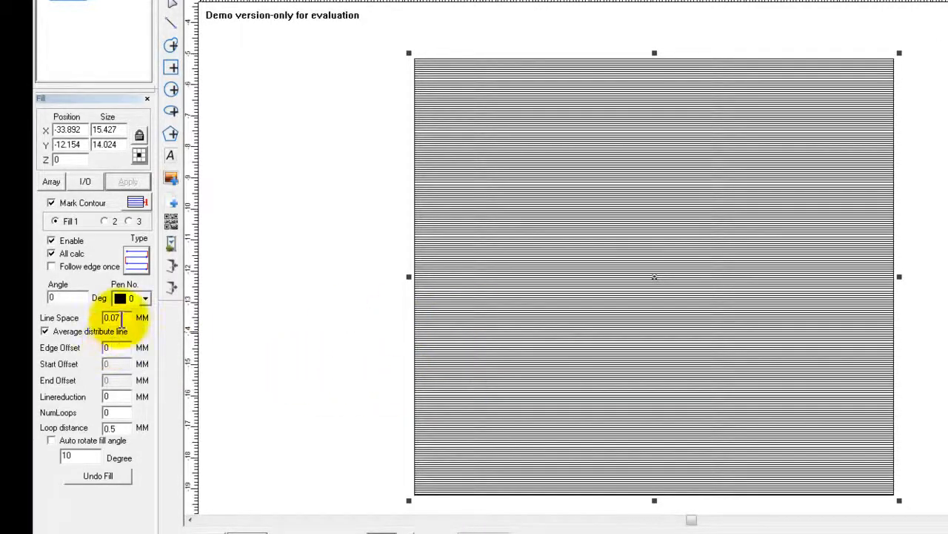
# Set the rectangle's fill line spacing to 1 mm and apply it
pyautogui.moveTo(120, 317); pyautogui.dragTo(97, 318)
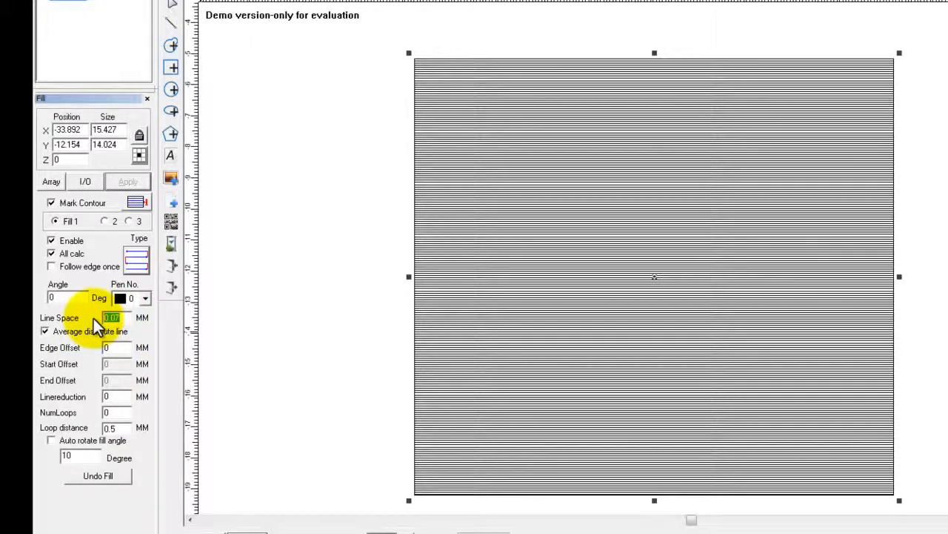
pyautogui.write('1')
pyautogui.click(126, 184)
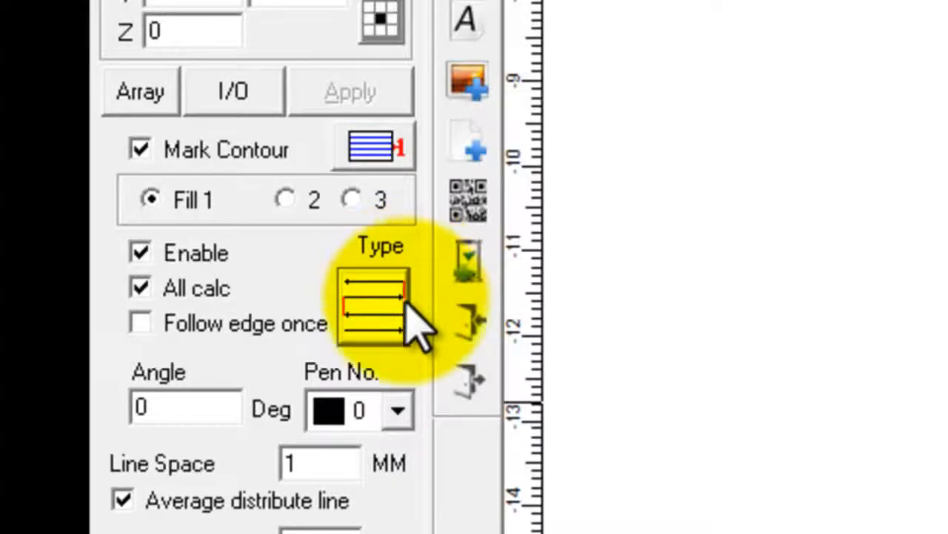
# Apply the rectangle's fill with contour marking turned off, and switch its fill type to concentric rings
pyautogui.click(140, 152)
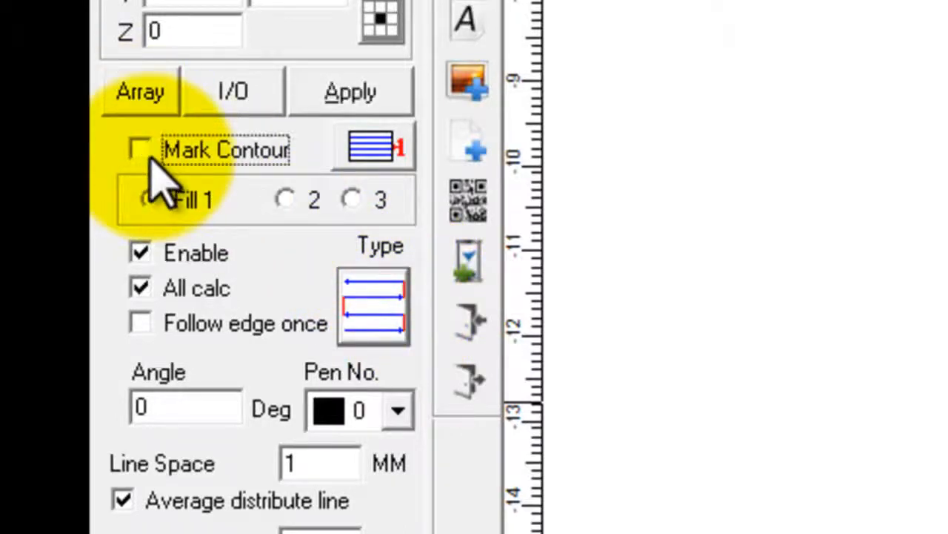
pyautogui.click(350, 96)
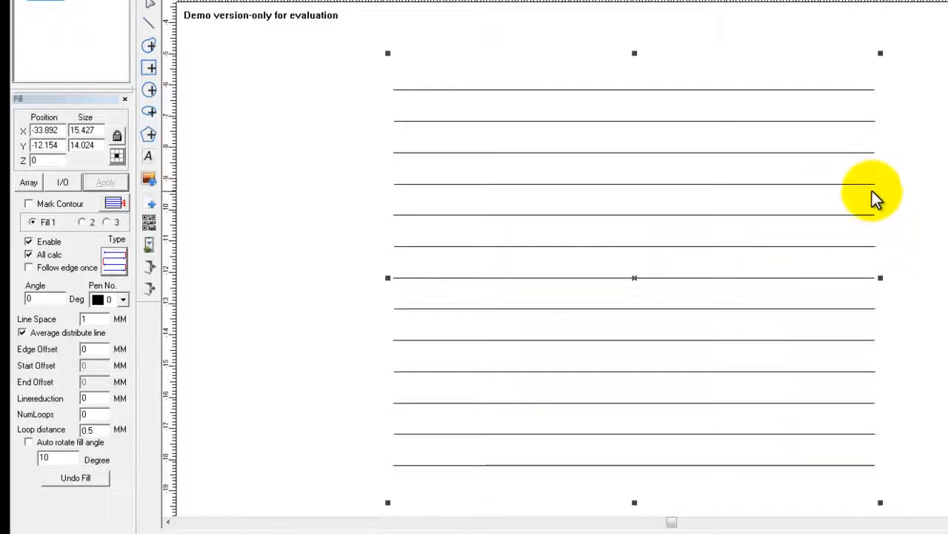
pyautogui.click(121, 266)
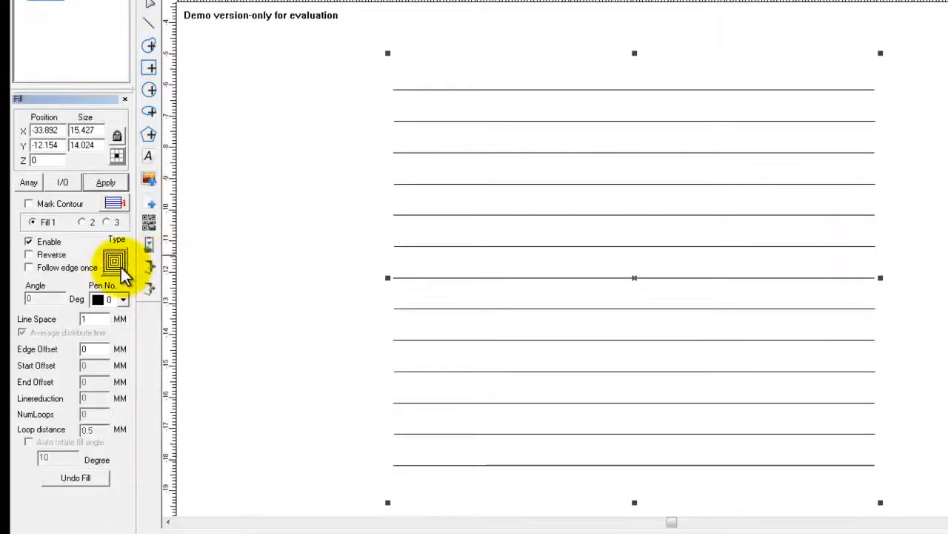
pyautogui.click(106, 185)
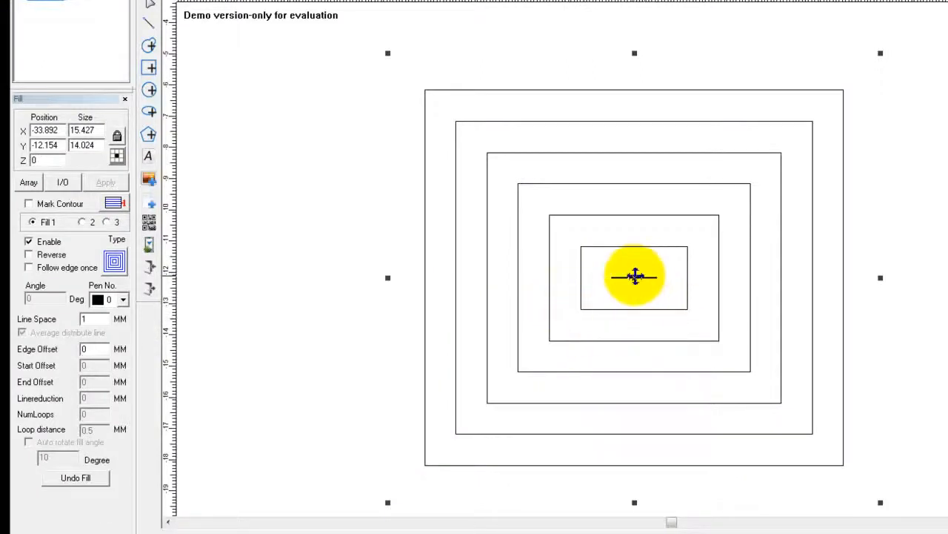
# Apply the continuous connected serpentine fill type to the rectangle, followed by the broken-line serpentine type
pyautogui.click(114, 261)
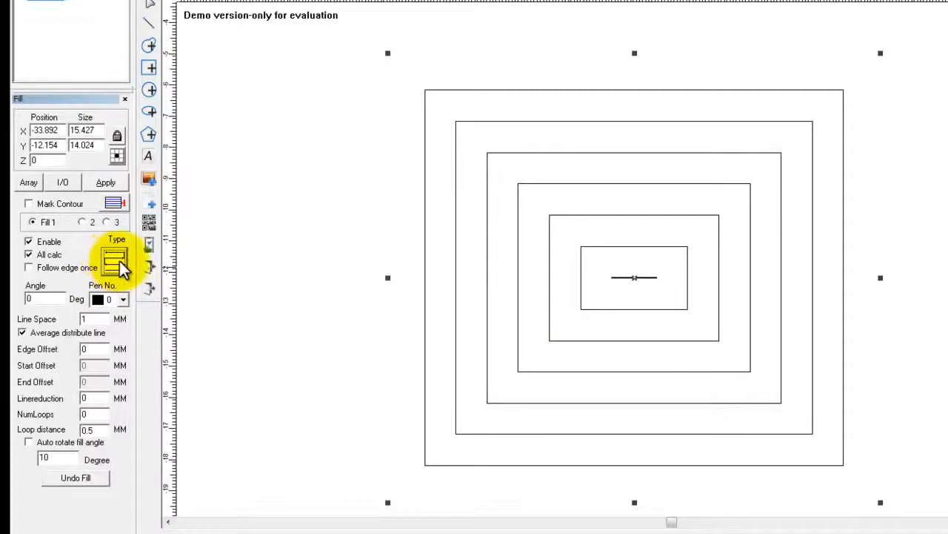
pyautogui.click(122, 183)
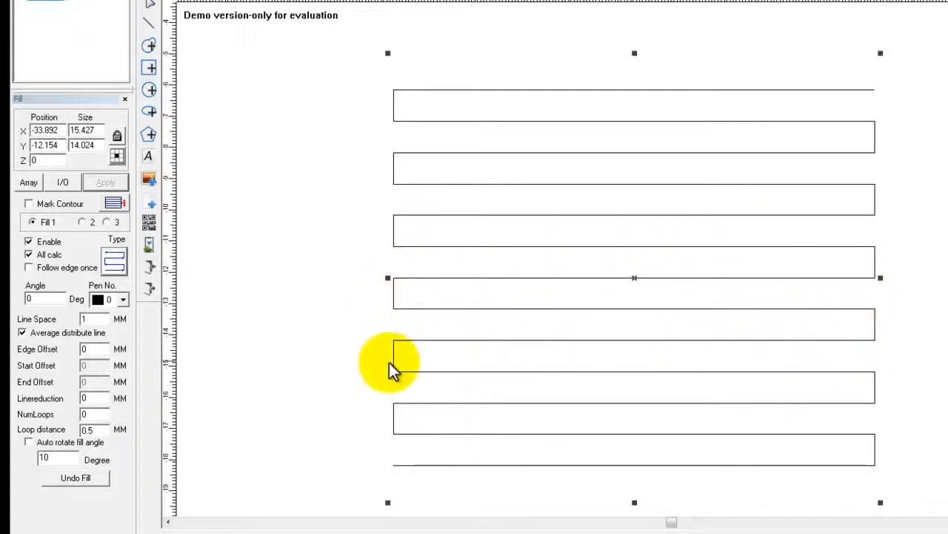
pyautogui.click(110, 266)
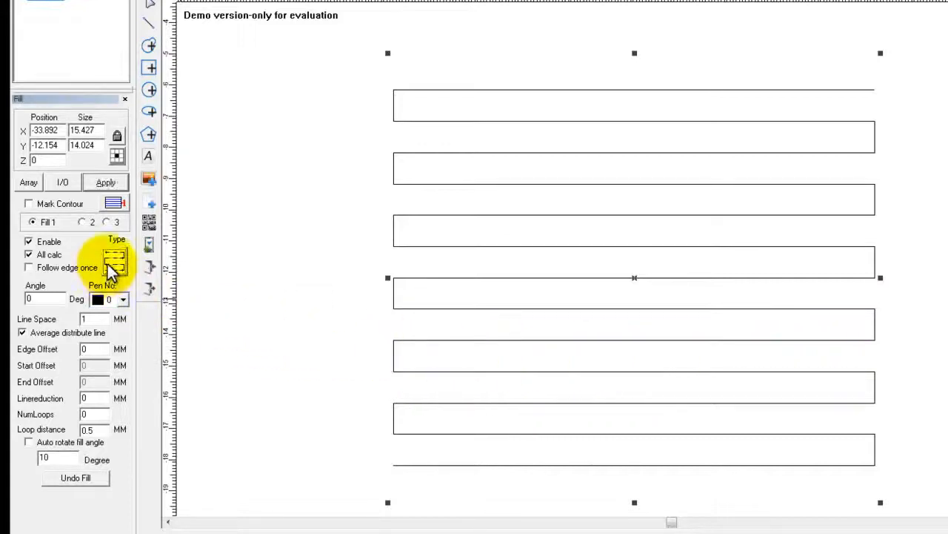
pyautogui.click(108, 182)
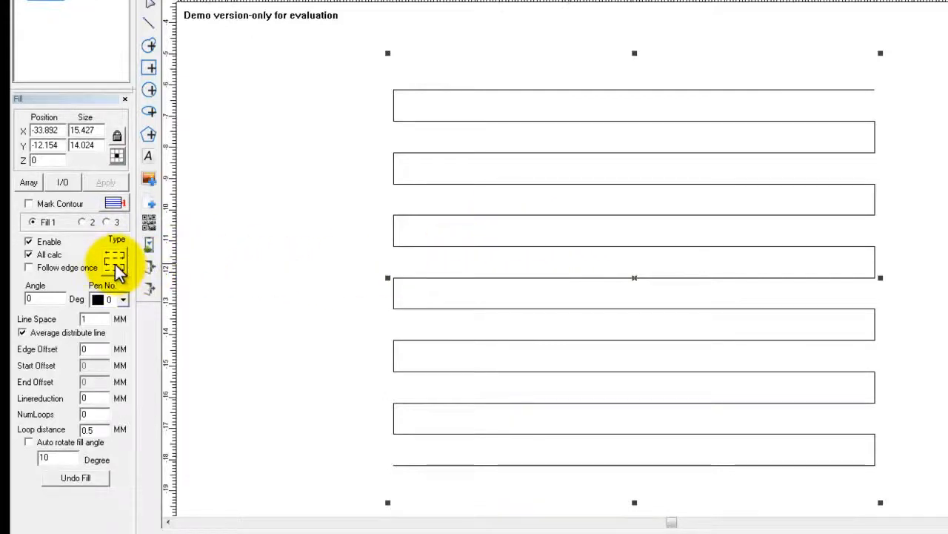
# Add an Arial text object reading TEXT, scaled to about 10.3 mm wide and placed just below the rectangle
pyautogui.scroll(-3, 432, 278)
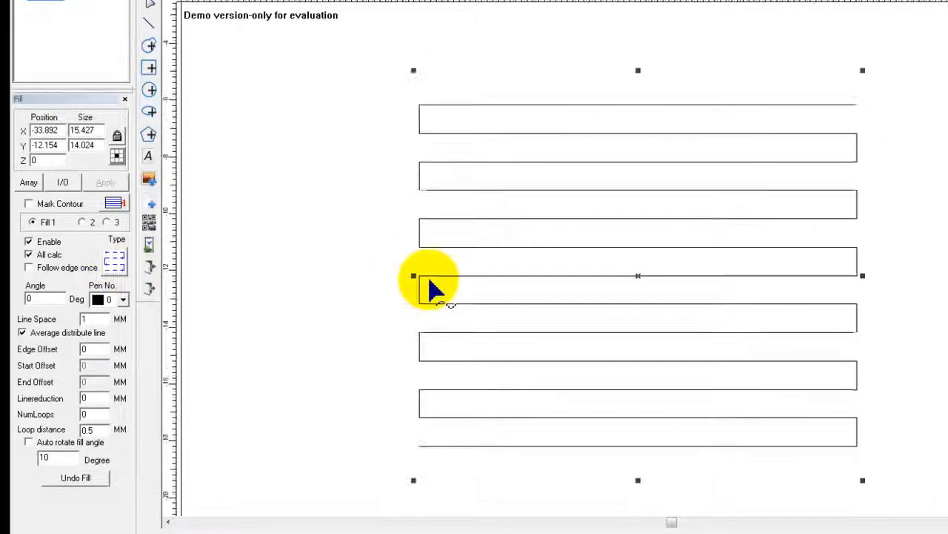
pyautogui.click(147, 158)
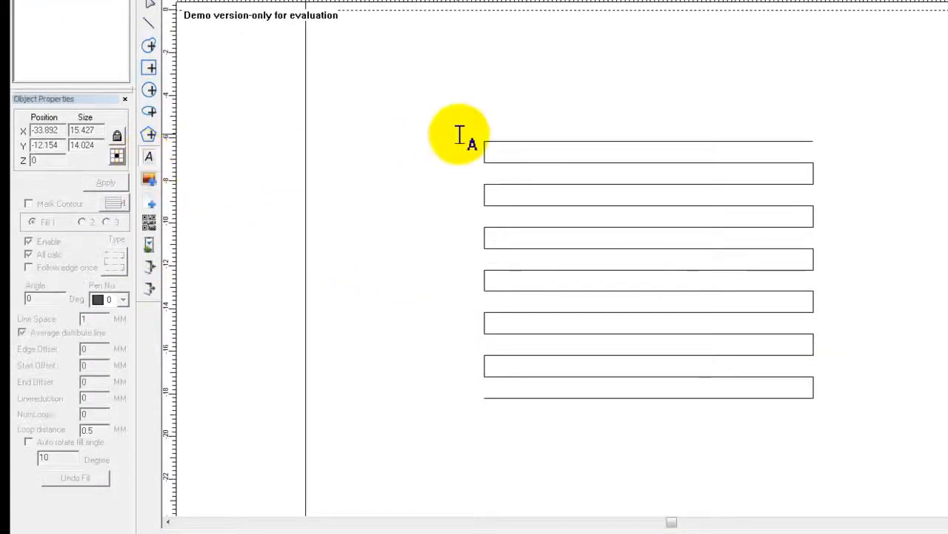
pyautogui.click(506, 118)
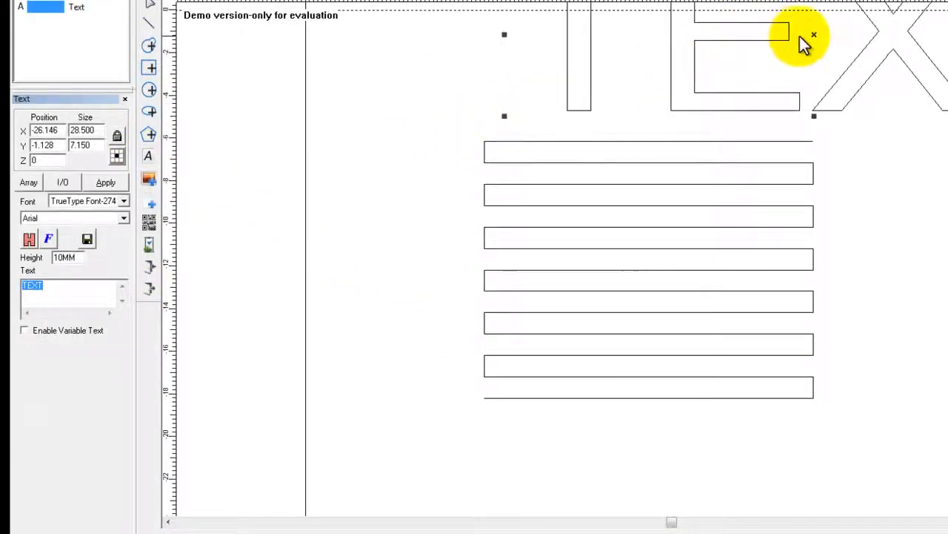
pyautogui.moveTo(814, 34); pyautogui.dragTo(592, 443)
# Fill the TEXT object with the broken-line serpentine type at 0.2 mm line spacing, and turn on its contour marking
pyautogui.scroll(3, 589, 442)
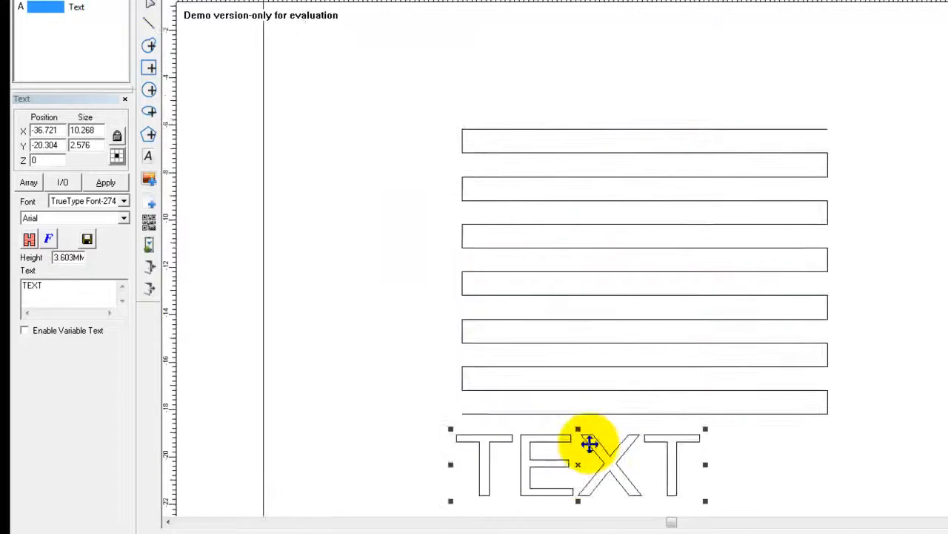
pyautogui.scroll(1, 586, 443)
pyautogui.moveTo(582, 440); pyautogui.dragTo(635, 121, button='middle')
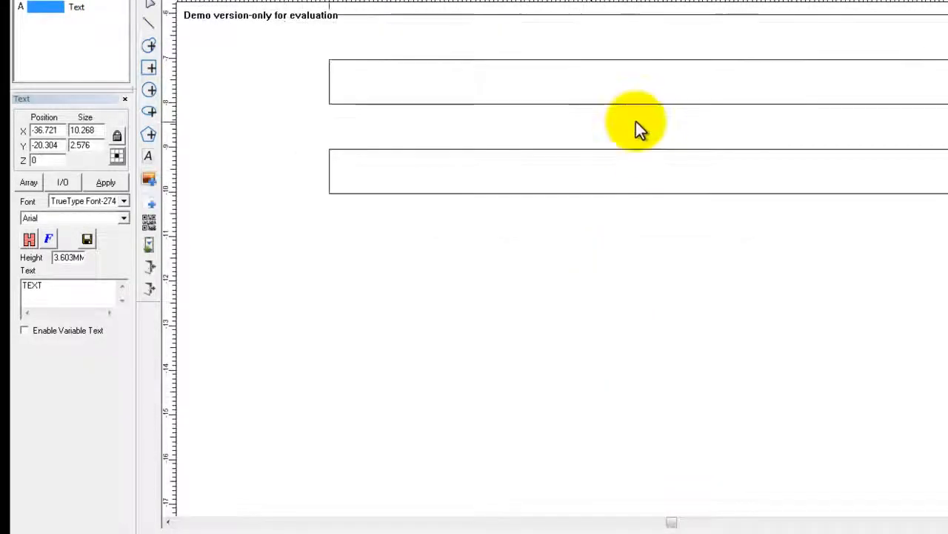
pyautogui.moveTo(607, 260); pyautogui.dragTo(627, 201, button='middle')
pyautogui.scroll(3, 586, 258)
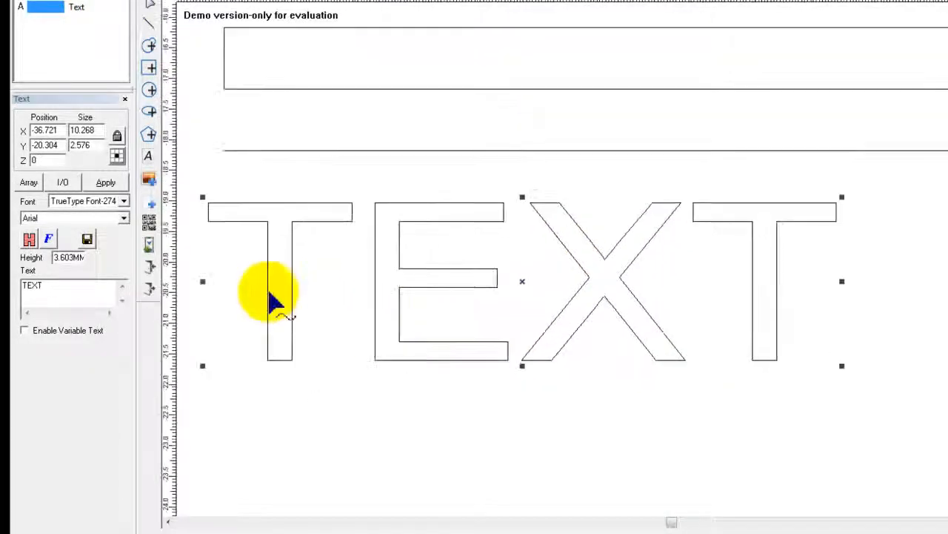
pyautogui.click(30, 239)
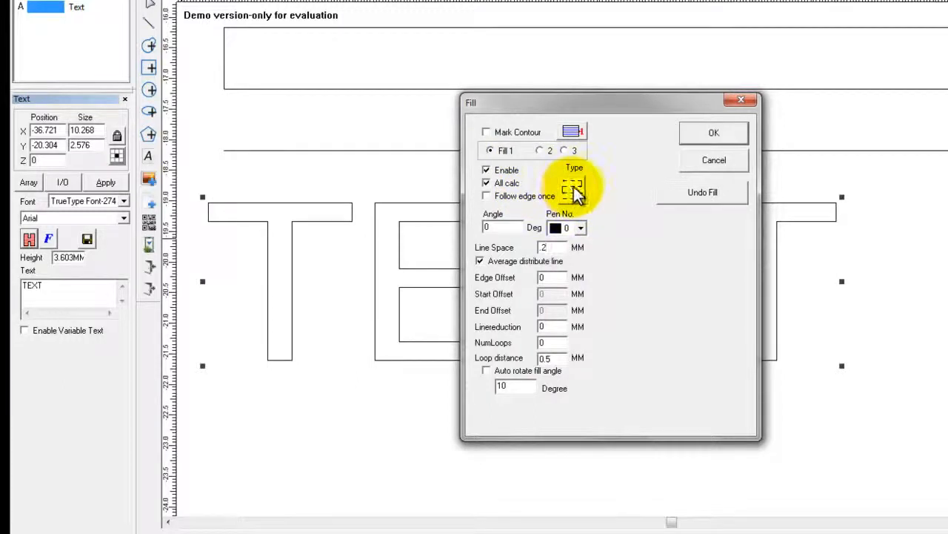
pyautogui.click(688, 134)
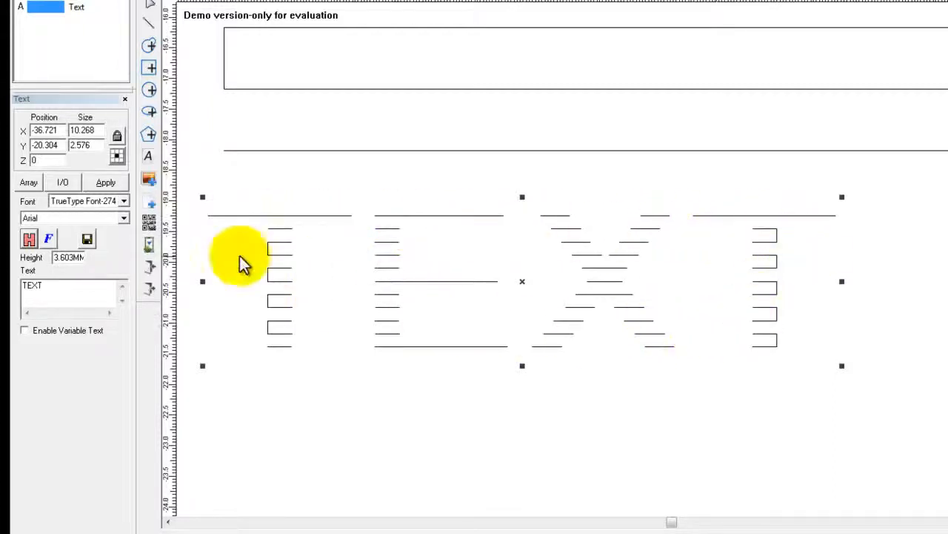
pyautogui.click(30, 239)
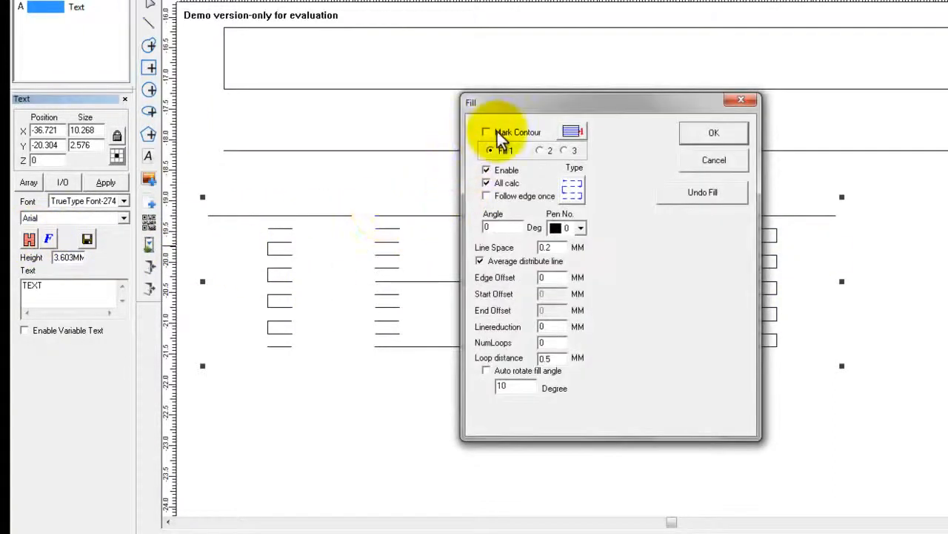
pyautogui.click(737, 134)
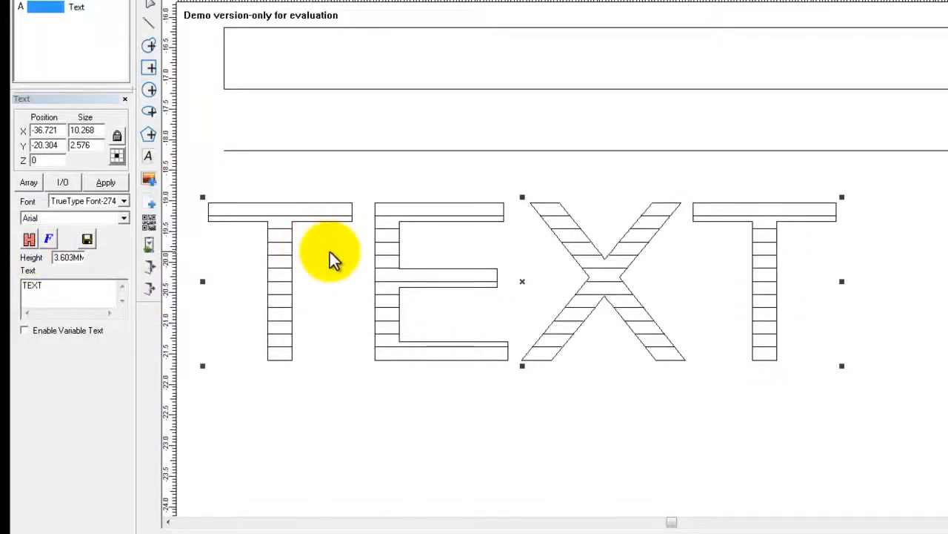
# Delete the filled TEXT object below the rectangle
pyautogui.press('Delete')
pyautogui.scroll(1, 374, 226)
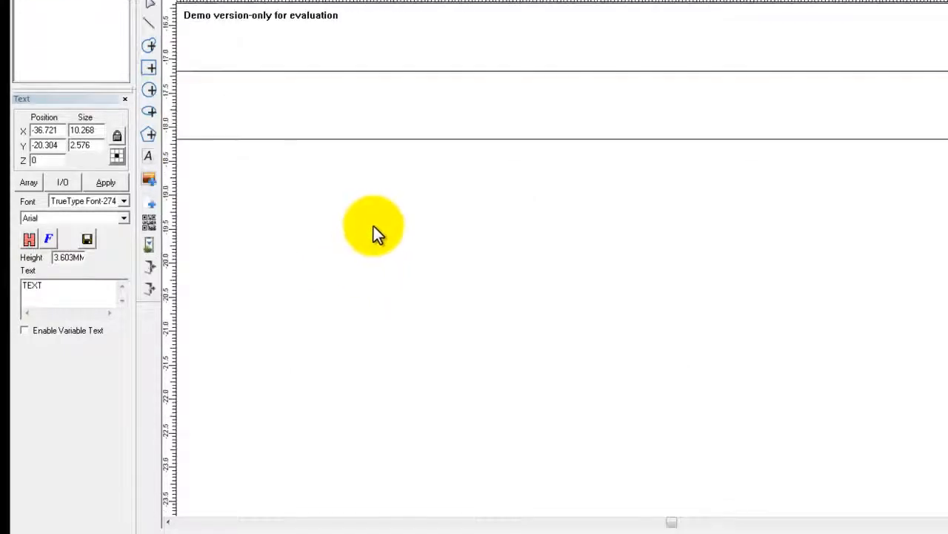
pyautogui.scroll(-2, 369, 221)
pyautogui.moveTo(483, 226); pyautogui.dragTo(403, 438, button='middle')
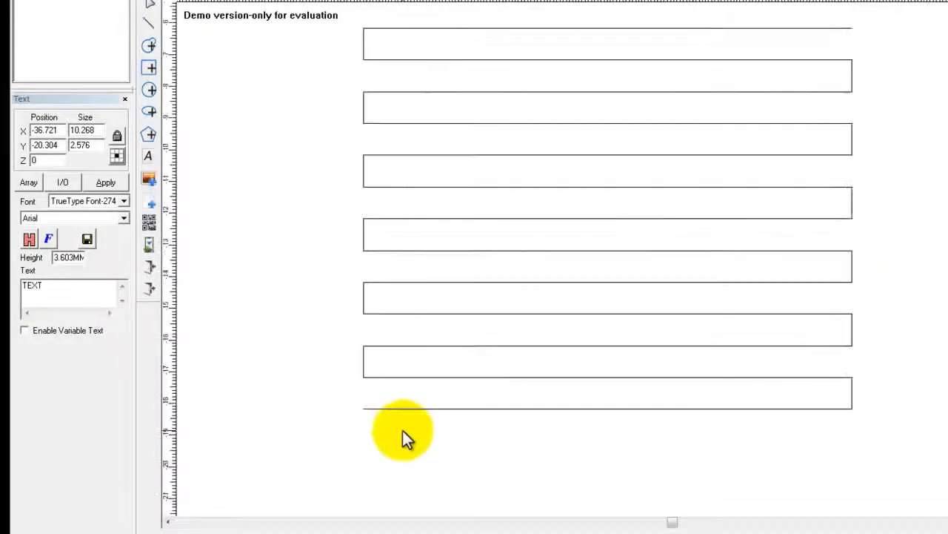
# Reselect the rectangle and apply the unidirectional fill type, in which every line runs the same way with diagonal return moves
pyautogui.moveTo(475, 292); pyautogui.dragTo(449, 335, button='middle')
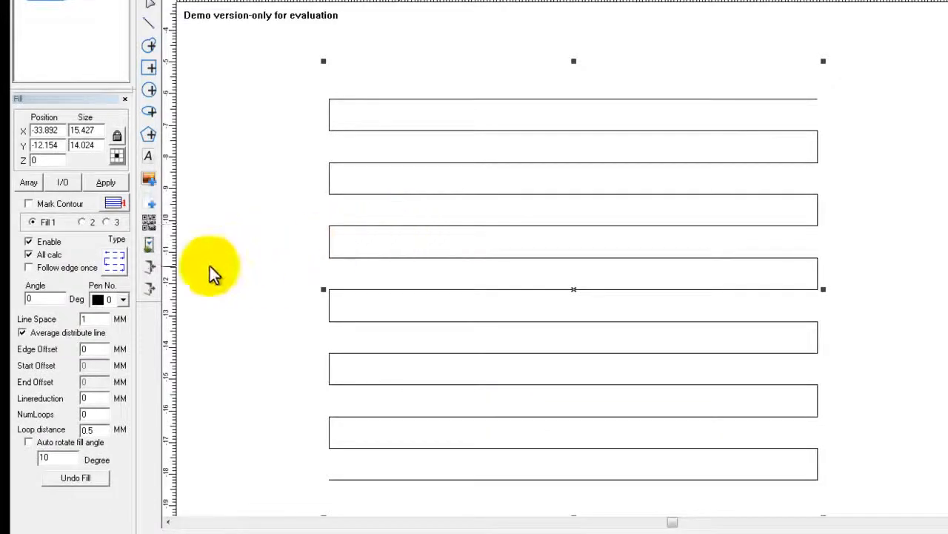
pyautogui.moveTo(304, 257); pyautogui.dragTo(290, 233)
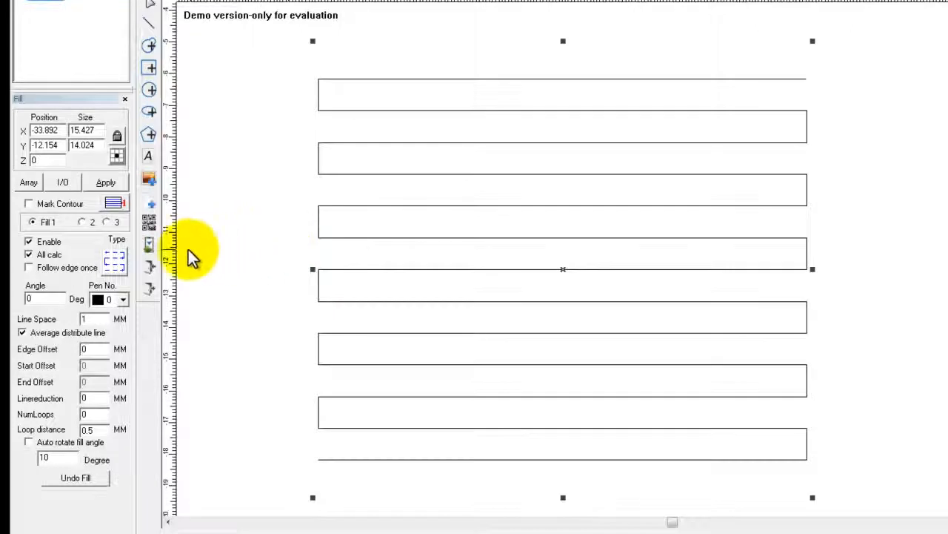
pyautogui.click(122, 264)
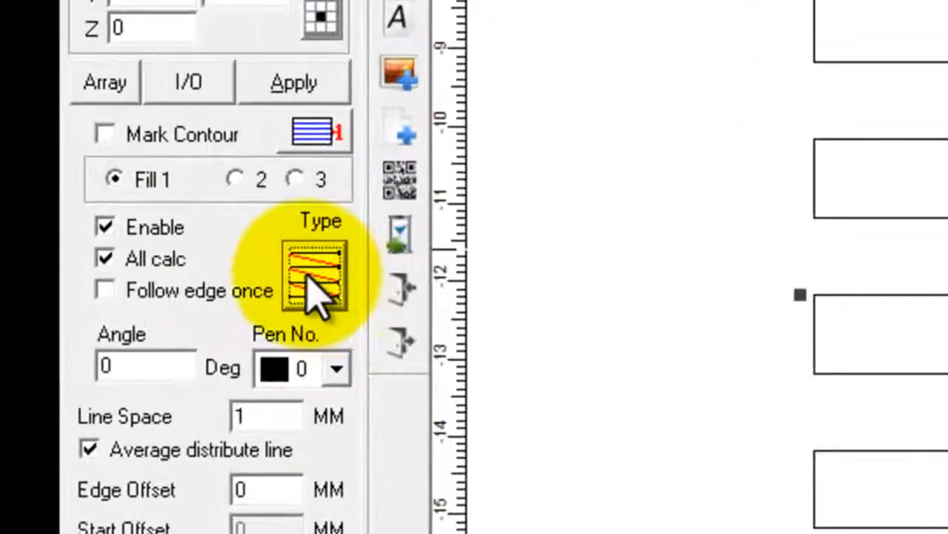
pyautogui.click(111, 263)
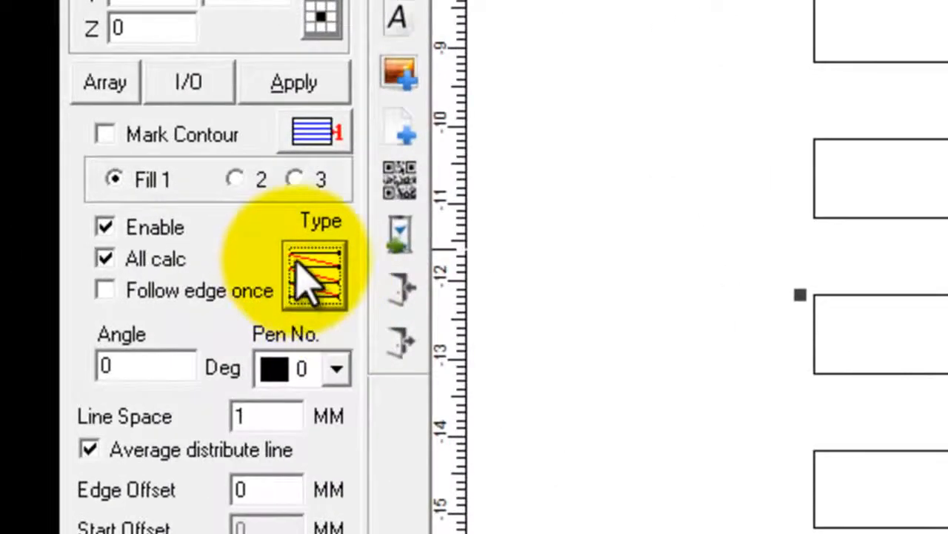
pyautogui.click(296, 252)
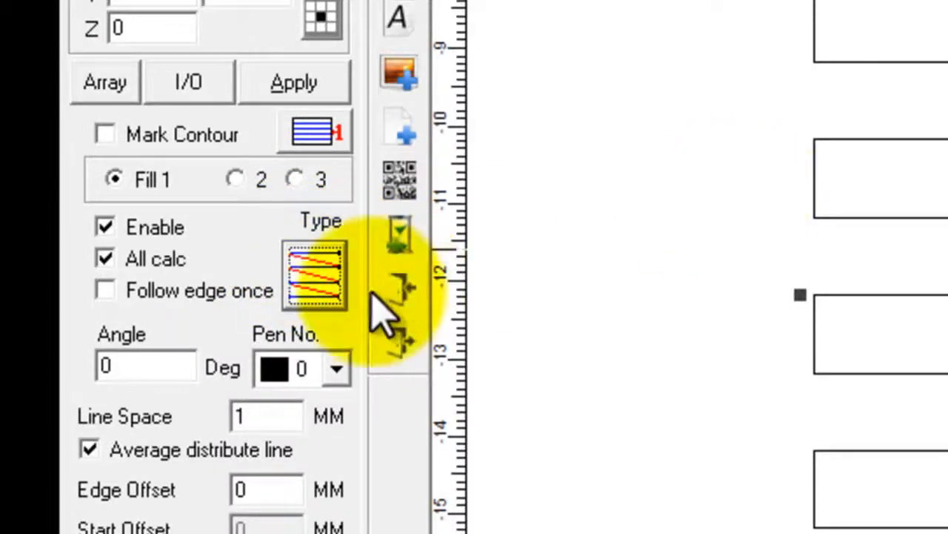
pyautogui.click(293, 83)
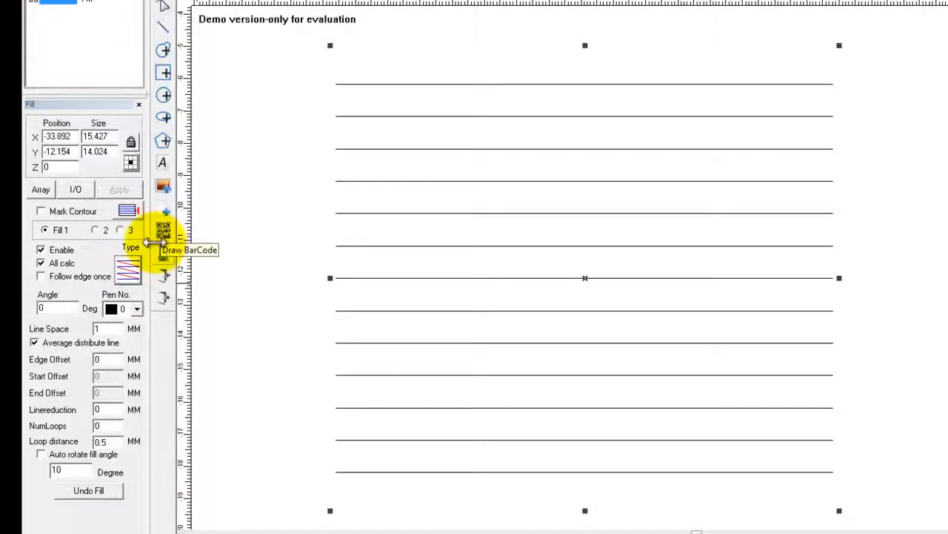
# Move the filled rectangle aside to about X -15.3, Y -11.3 to free space for another object
pyautogui.scroll(-1, 298, 315)
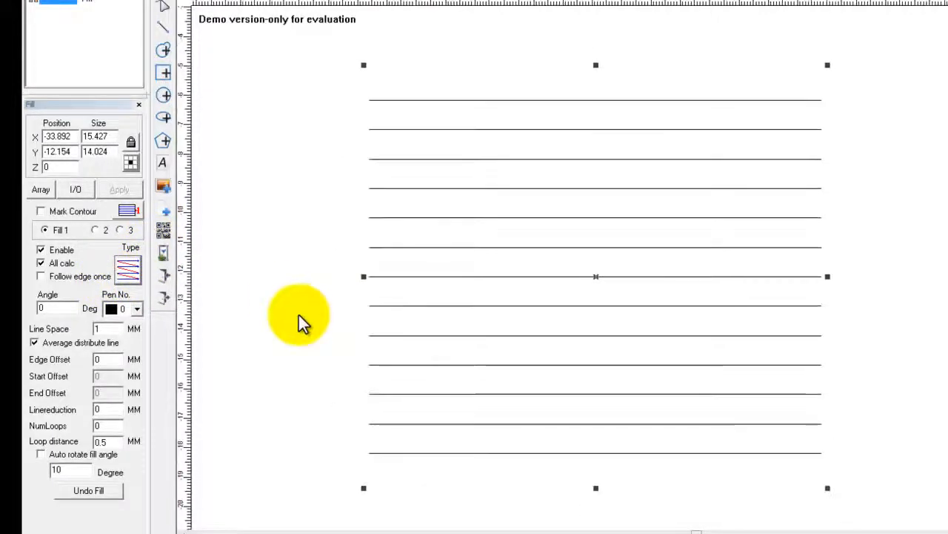
pyautogui.scroll(-2, 298, 315)
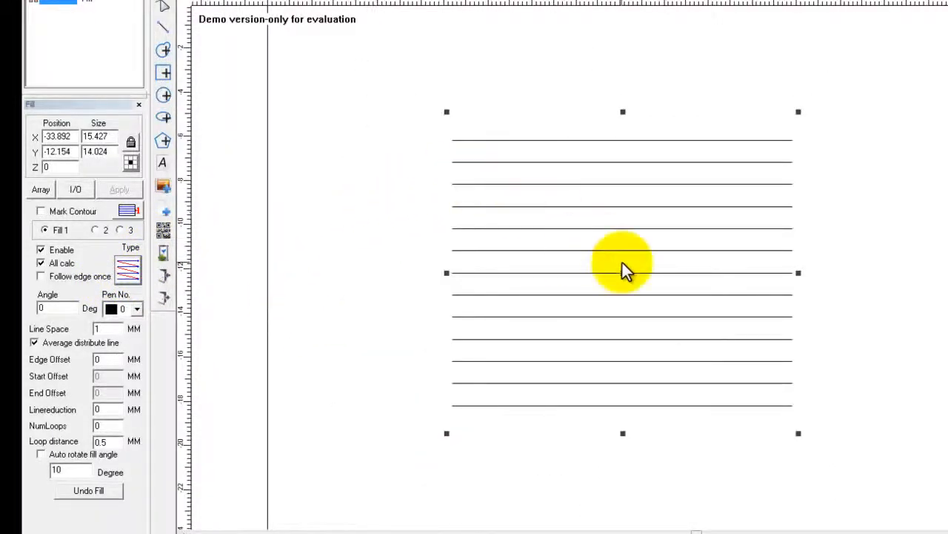
pyautogui.moveTo(625, 272); pyautogui.dragTo(947, 272)
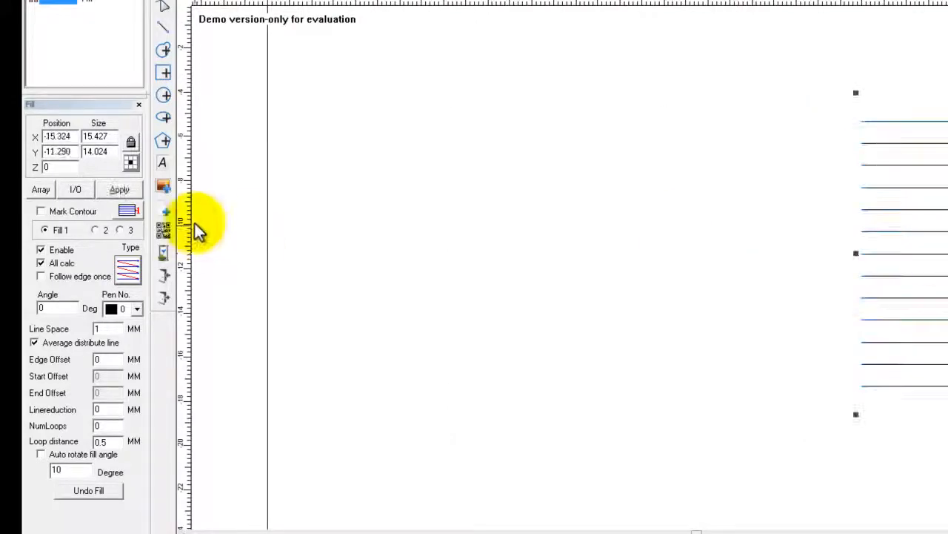
# Add an Arial text object reading TEXT, scaled to about 6.3 mm wide and placed in the free area beside the rectangle
pyautogui.click(162, 163)
pyautogui.click(328, 275)
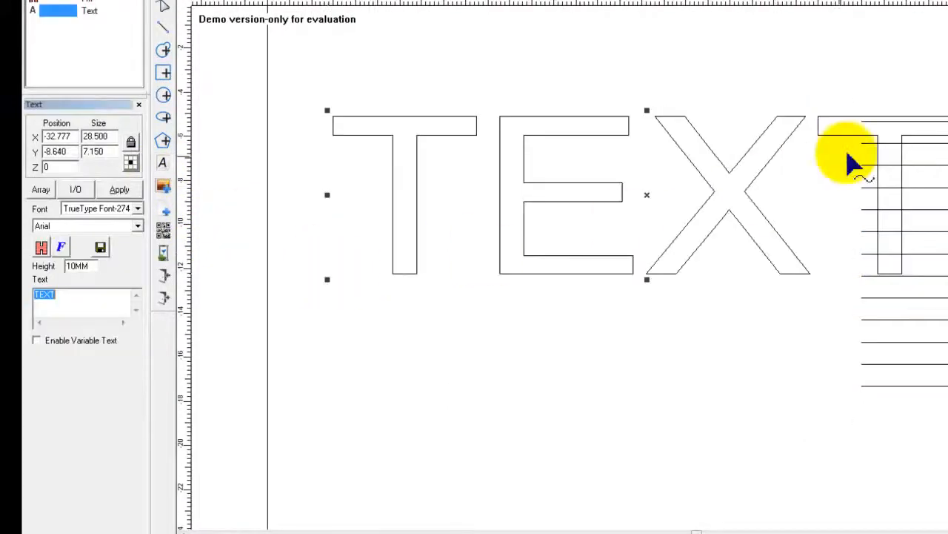
pyautogui.moveTo(647, 110); pyautogui.dragTo(544, 237)
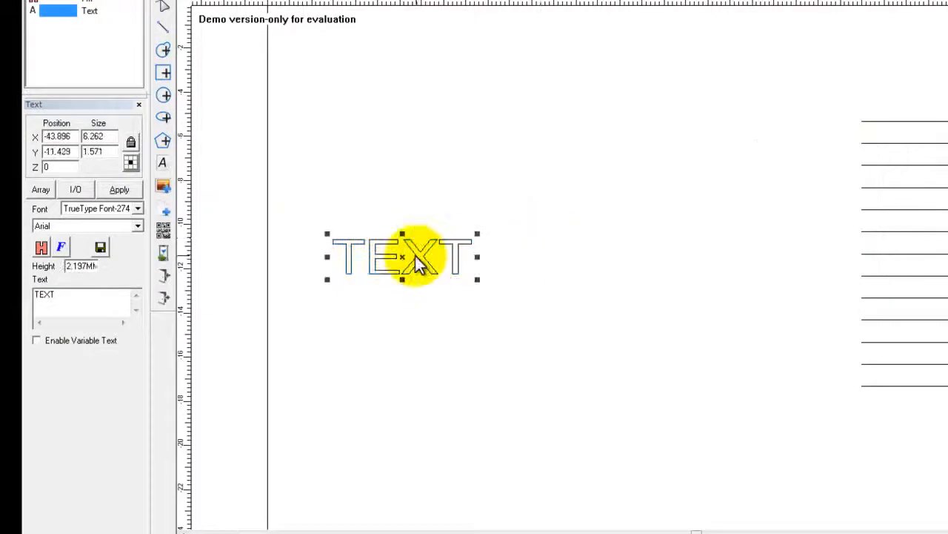
pyautogui.moveTo(424, 254); pyautogui.dragTo(516, 293)
# Fill the TEXT object using the continuous back-and-forth fill type with joined line ends and a line spacing of 0.1 mm
pyautogui.scroll(3, 514, 286)
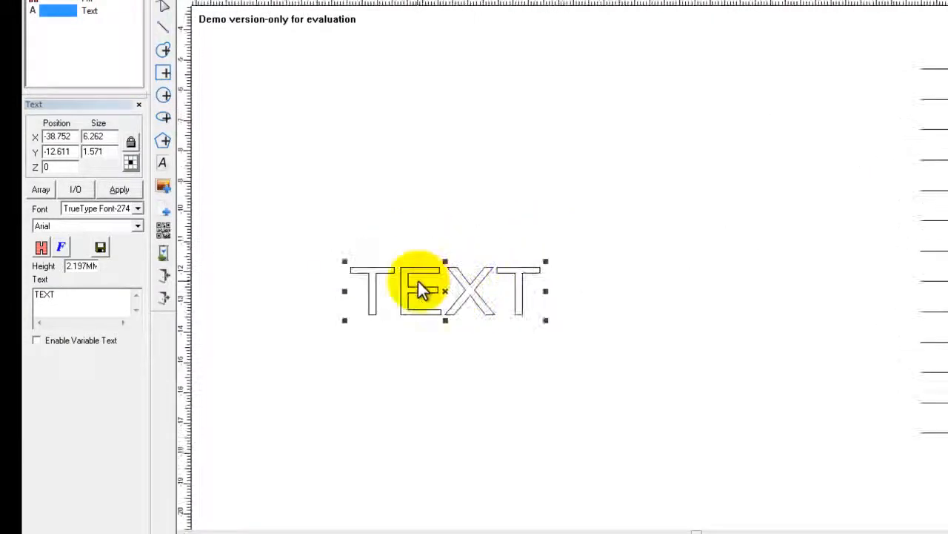
pyautogui.hotkey('ctrl', 'h')
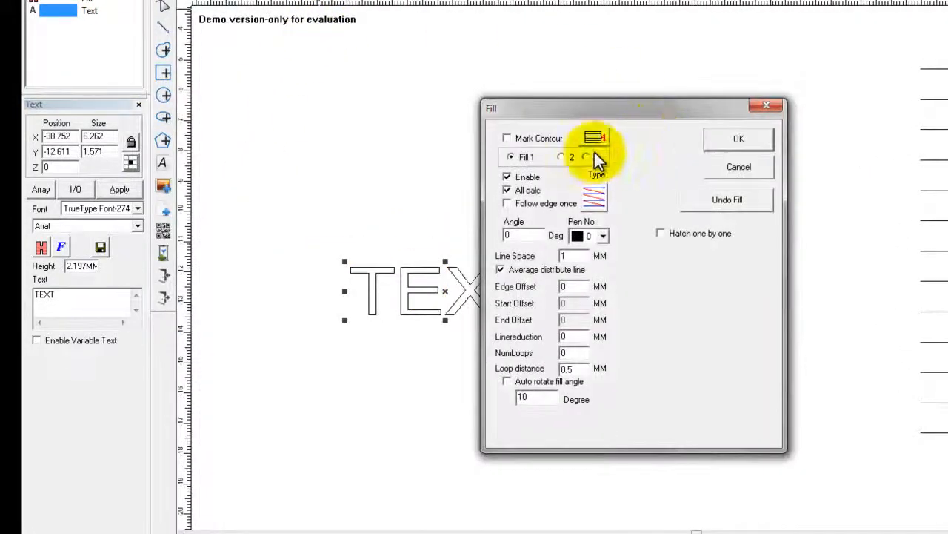
pyautogui.moveTo(640, 121); pyautogui.dragTo(790, 123)
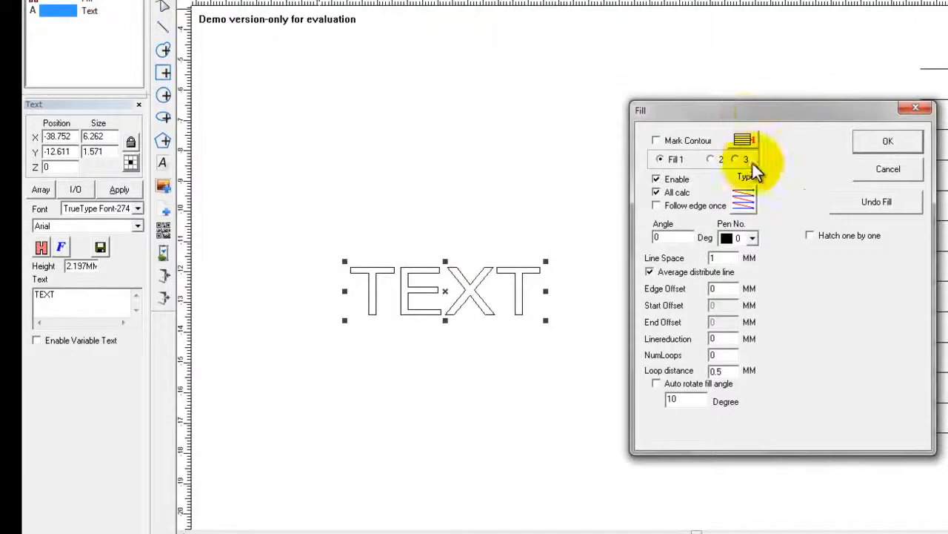
pyautogui.click(754, 204)
pyautogui.click(755, 203)
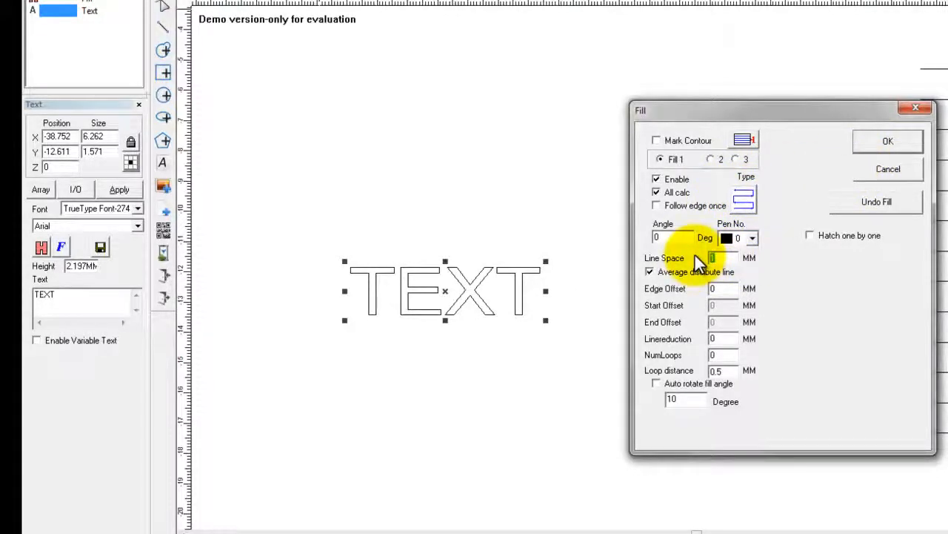
pyautogui.click(886, 141)
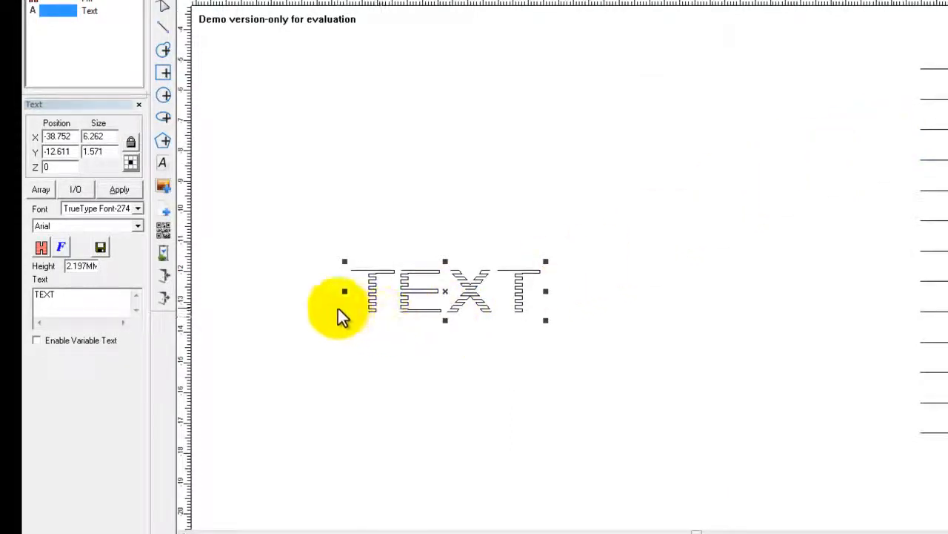
# Examine the joined hatch lines inside the TEXT letters up close and review the text's fill settings
pyautogui.scroll(1, 330, 315)
pyautogui.moveTo(325, 319); pyautogui.dragTo(546, 326, button='middle')
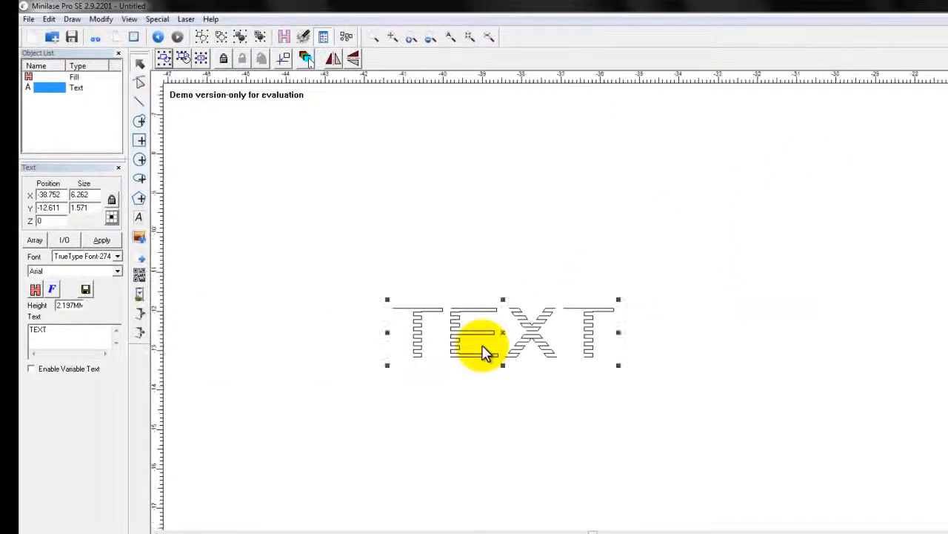
pyautogui.scroll(4, 490, 321)
pyautogui.scroll(1, 432, 349)
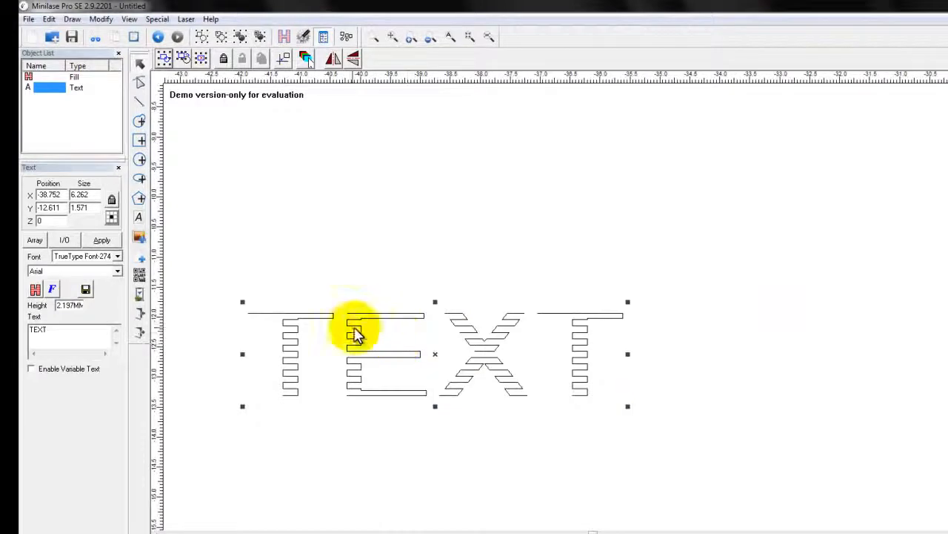
pyautogui.click(283, 37)
pyautogui.moveTo(491, 169); pyautogui.dragTo(731, 163)
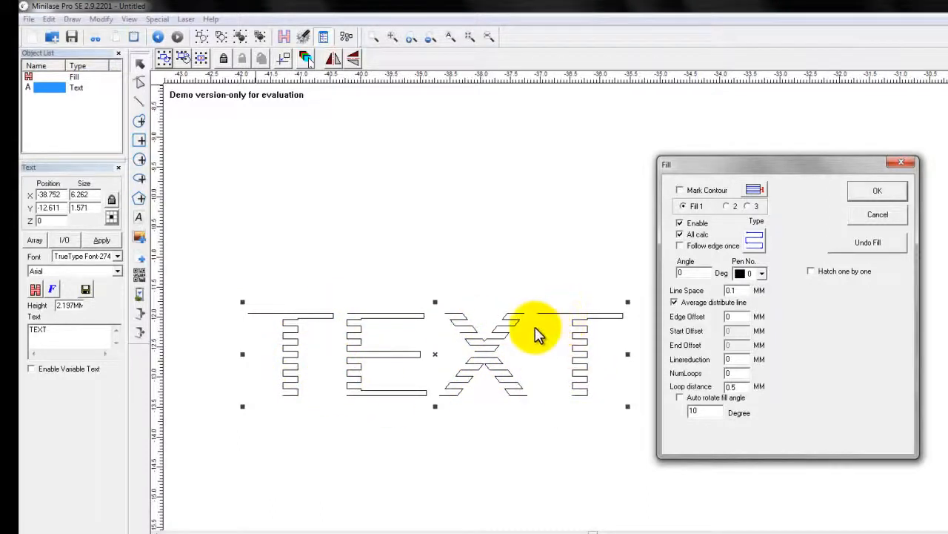
pyautogui.click(876, 192)
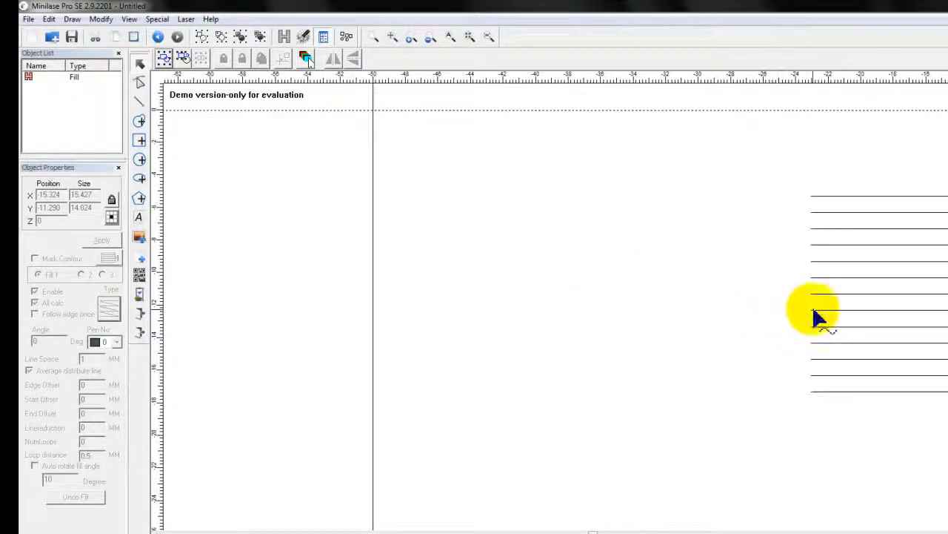
# Select the filled rectangle and move it back to about X -40.6, Y -14.0
pyautogui.click(815, 318)
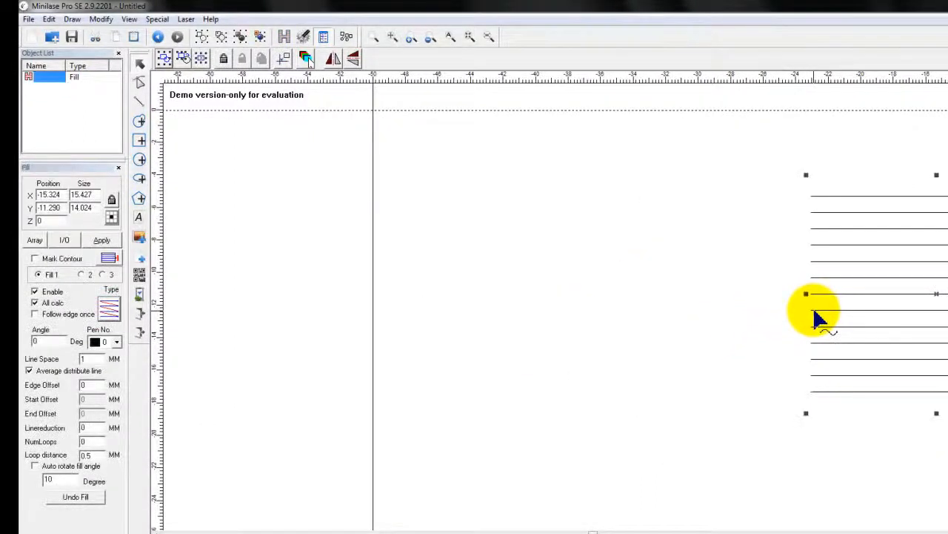
pyautogui.moveTo(850, 300); pyautogui.dragTo(519, 346)
pyautogui.scroll(2, 467, 375)
pyautogui.scroll(2, 436, 426)
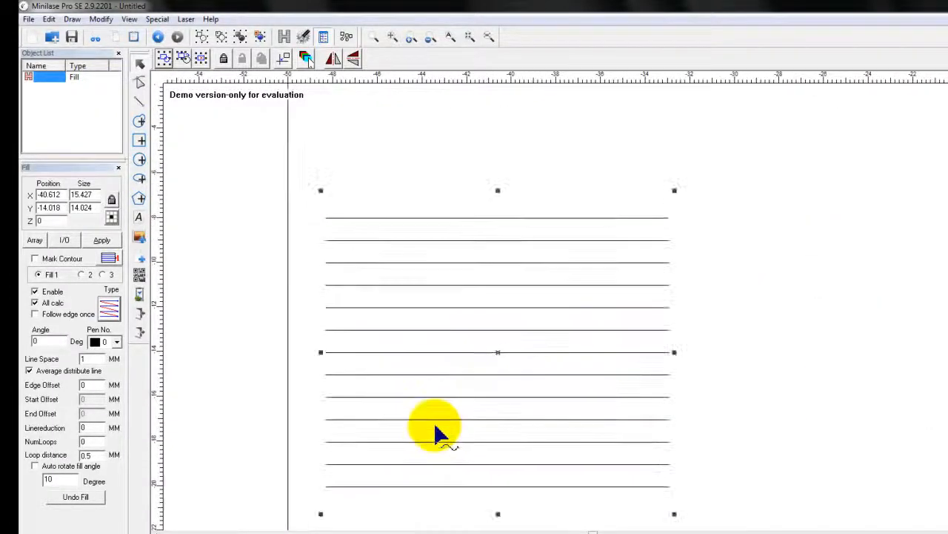
pyautogui.moveTo(434, 424); pyautogui.dragTo(462, 373, button='middle')
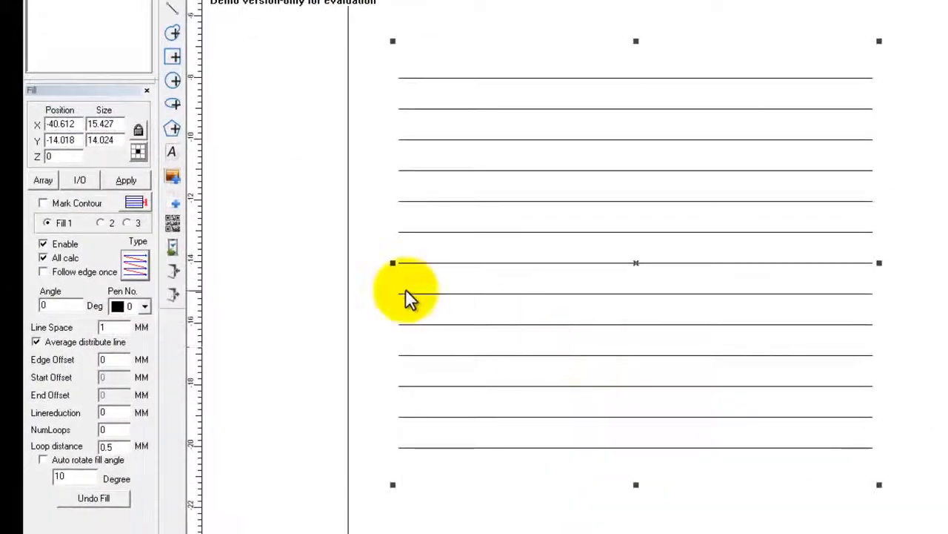
# Enable contour marking for the filled rectangle and set its line spacing to 0.04 mm
pyautogui.click(57, 204)
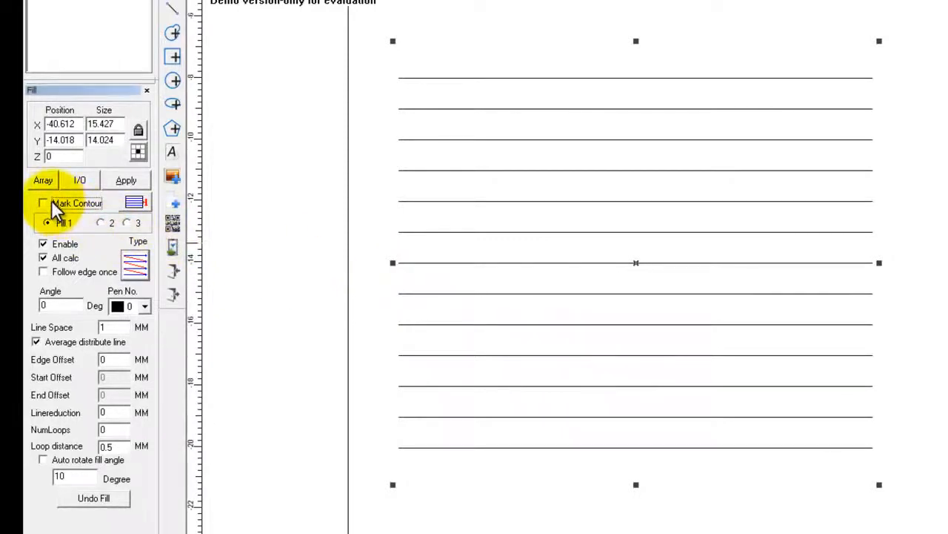
pyautogui.click(129, 179)
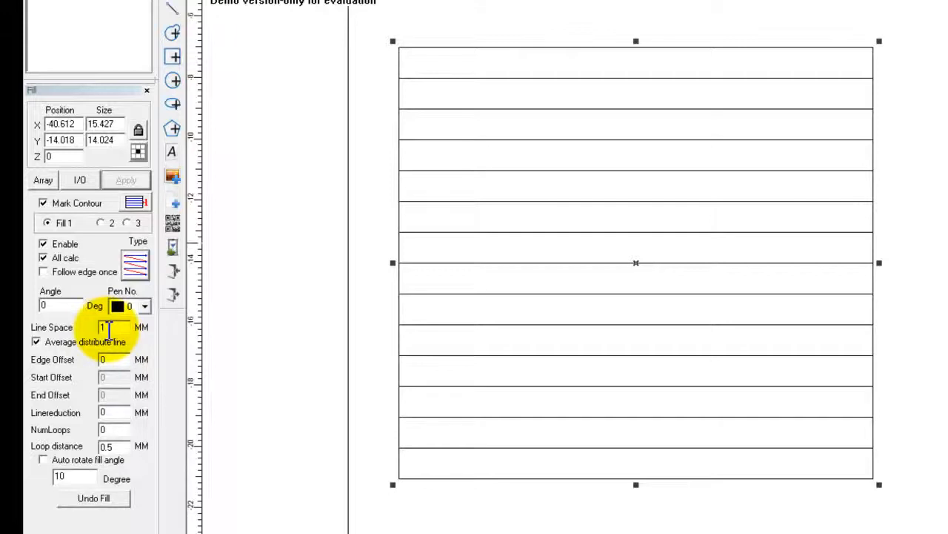
pyautogui.doubleClick(108, 329)
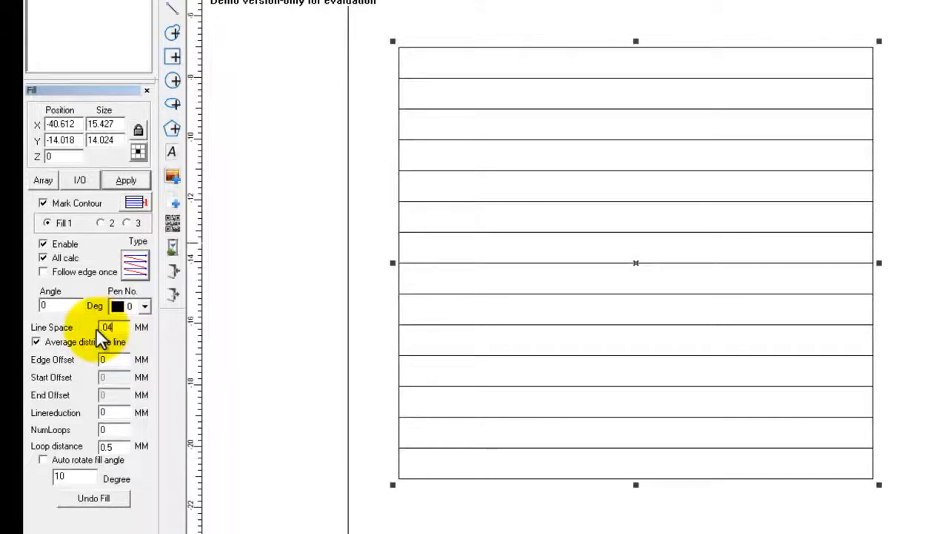
pyautogui.write('0.04')
pyautogui.click(141, 179)
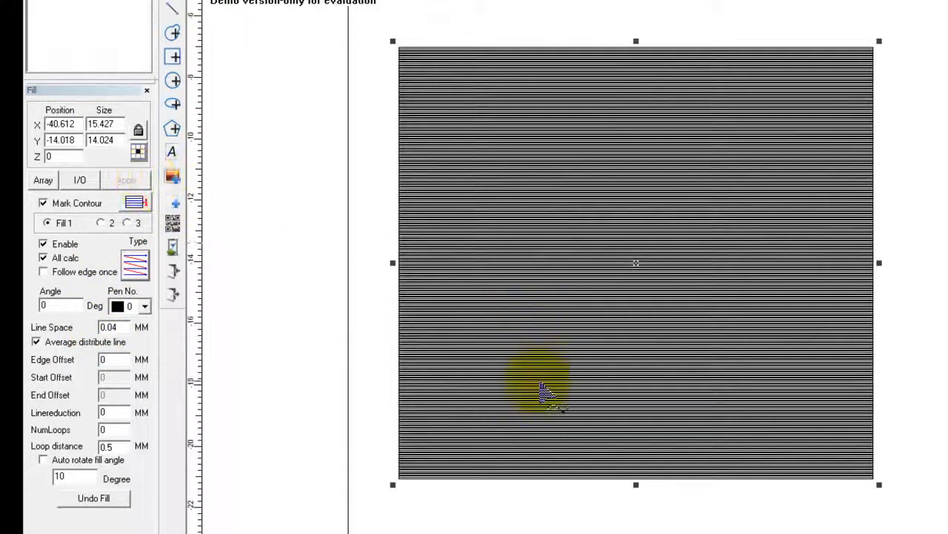
# Examine the density of the rectangle's hatch lines both up close and across the whole shape
pyautogui.scroll(5, 541, 387)
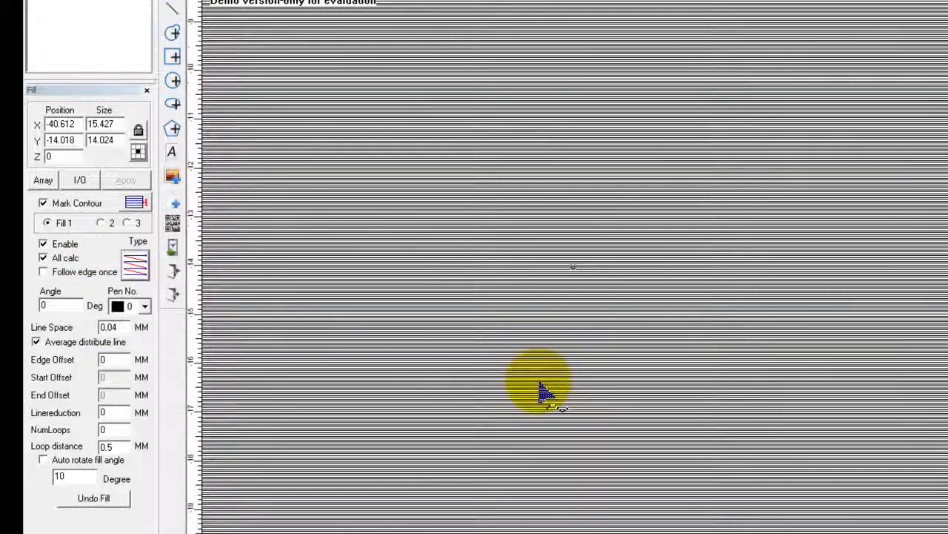
pyautogui.scroll(-3, 543, 389)
pyautogui.scroll(-1, 543, 389)
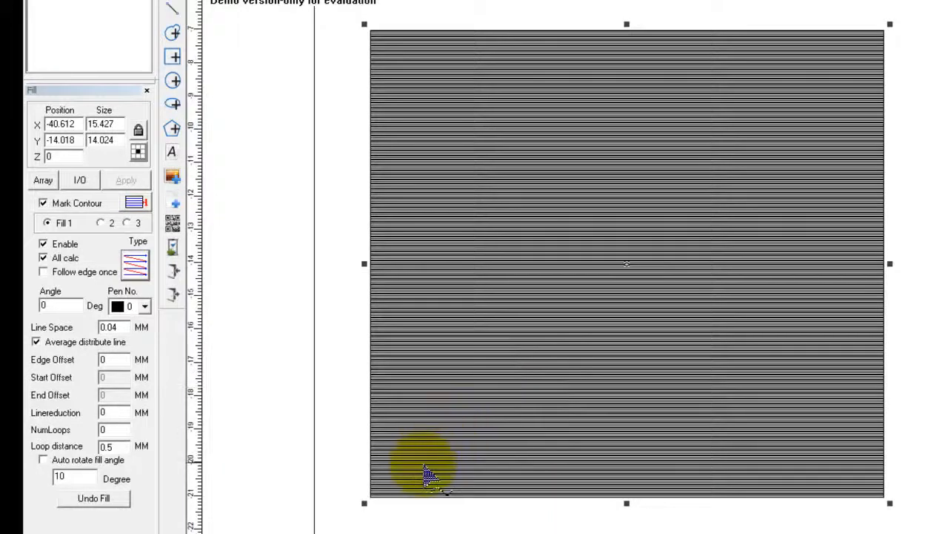
pyautogui.scroll(4, 449, 454)
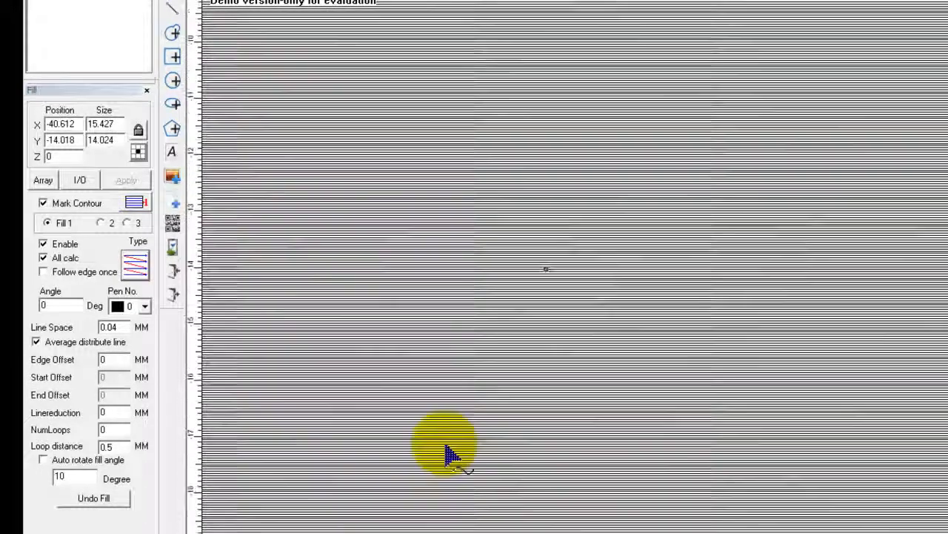
pyautogui.scroll(2, 450, 454)
pyautogui.scroll(-3, 462, 445)
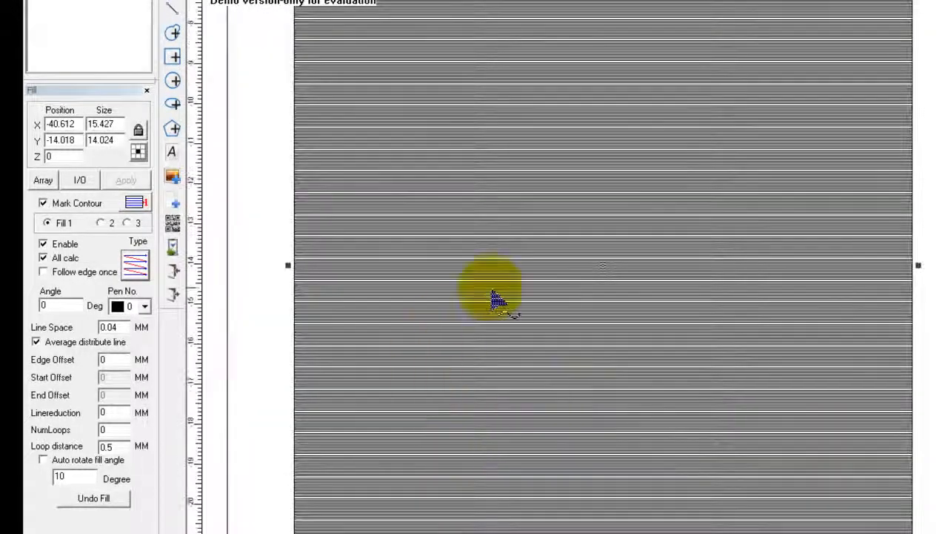
pyautogui.scroll(-1, 582, 333)
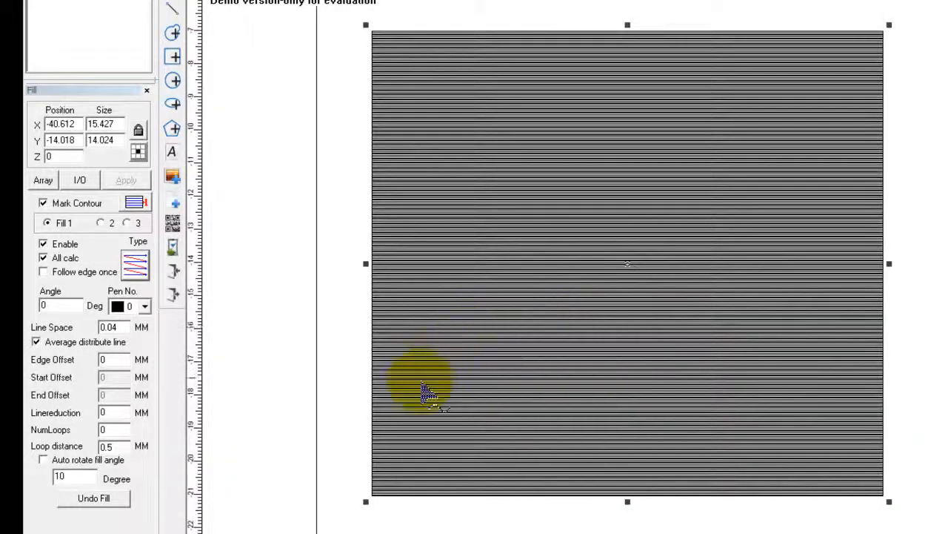
# Set the rectangle's first fill to a line spacing of 0.3 mm
pyautogui.click(111, 327)
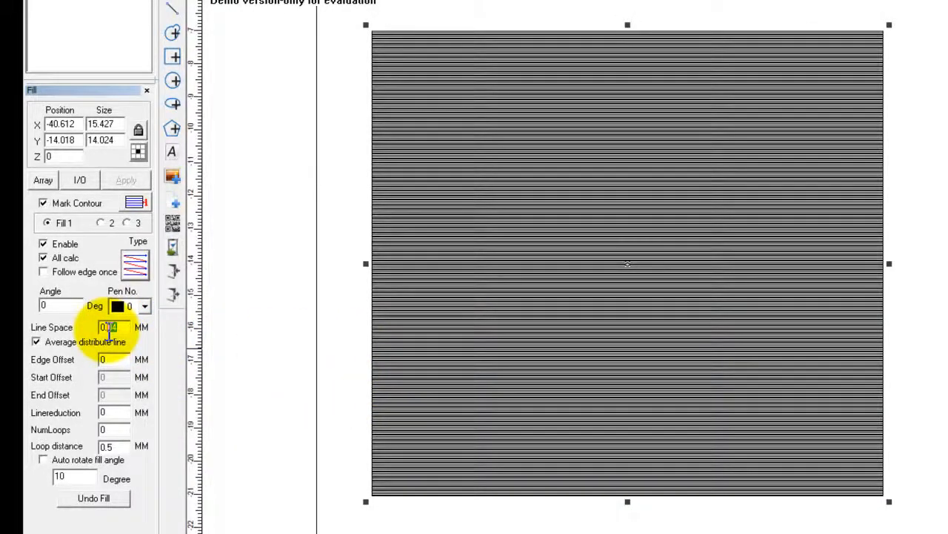
pyautogui.write('3')
pyautogui.click(124, 180)
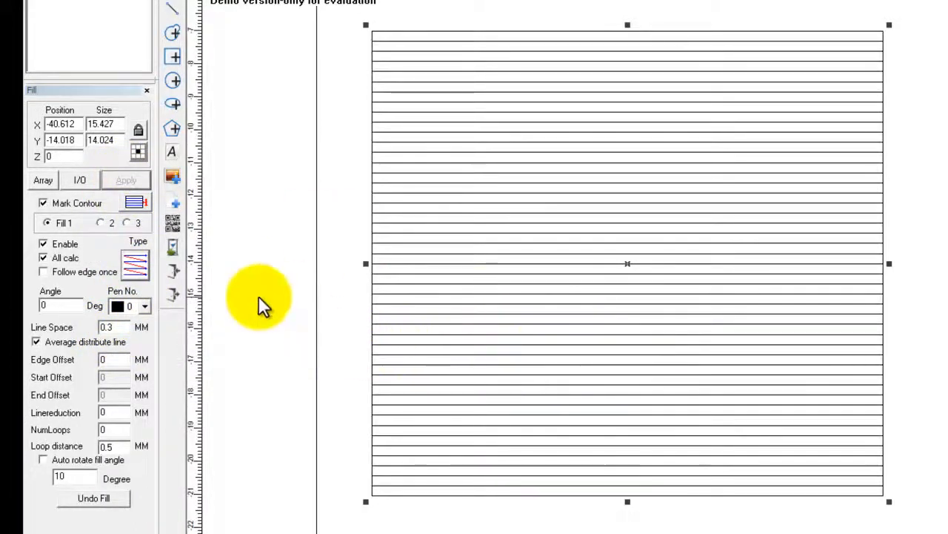
# Enable a second fill on the rectangle with a 90° angle and 0.3 mm line spacing to create a crosshatch
pyautogui.click(106, 223)
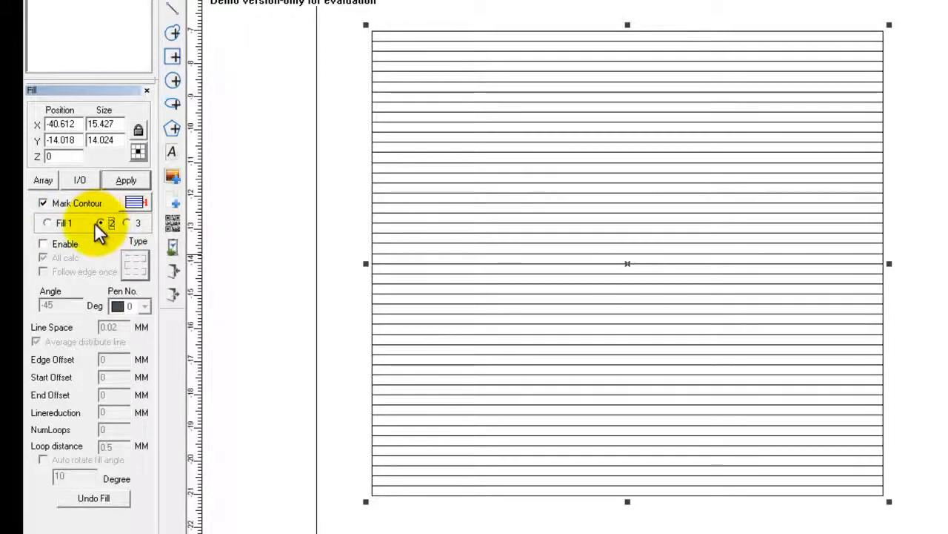
pyautogui.click(43, 244)
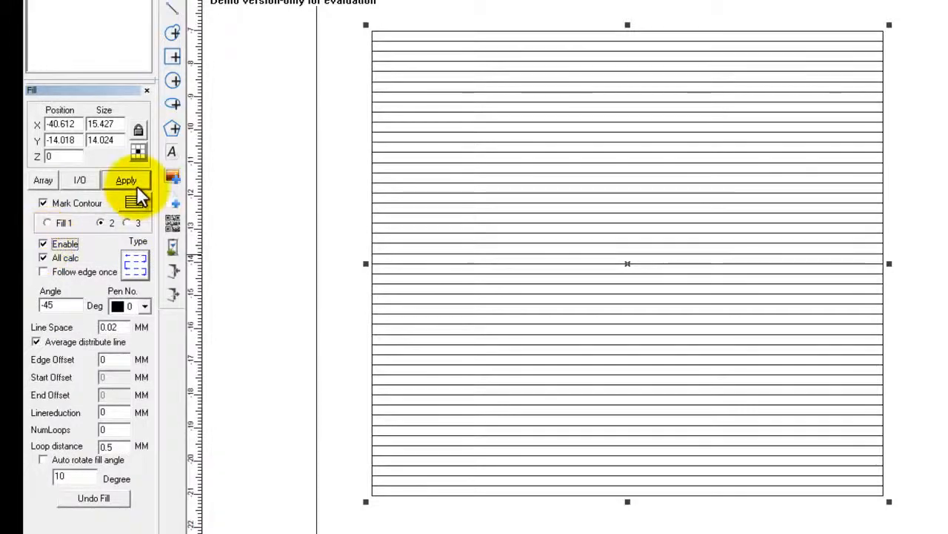
pyautogui.doubleClick(46, 305)
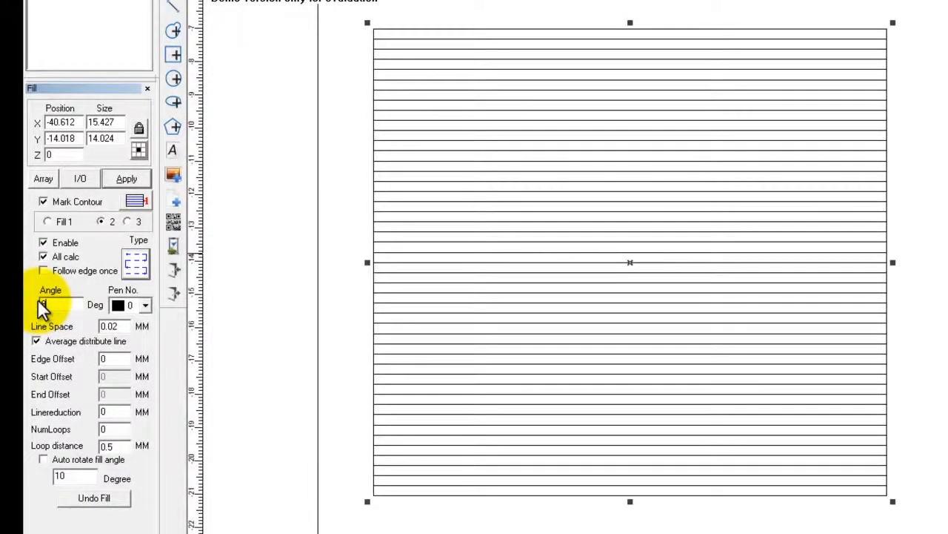
pyautogui.click(140, 177)
pyautogui.moveTo(126, 326); pyautogui.dragTo(114, 326)
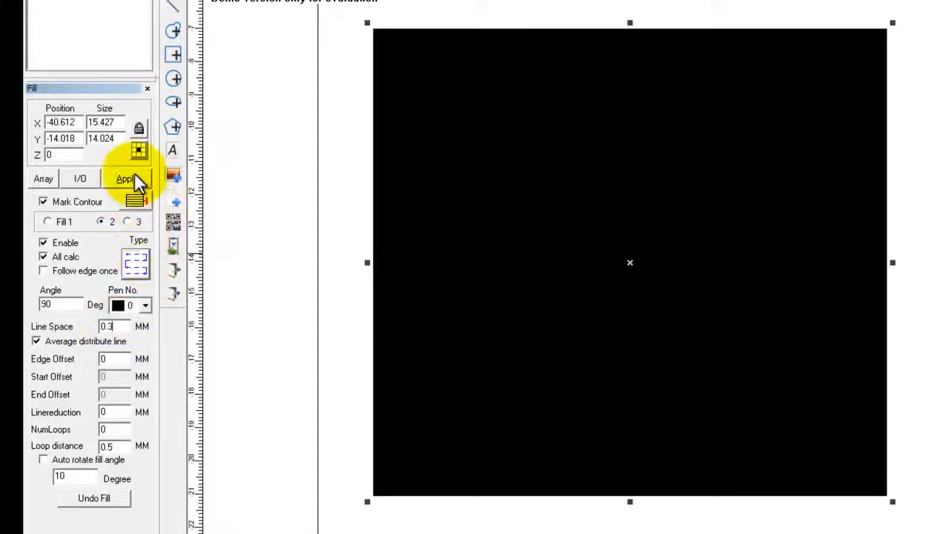
pyautogui.click(133, 178)
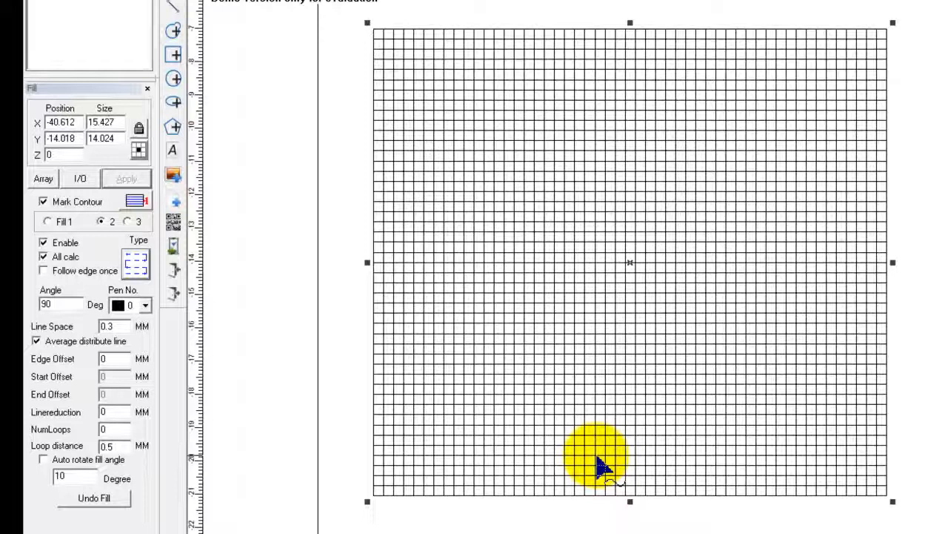
# Enable a third fill on the rectangle with a 45° angle and 0.3 mm line spacing
pyautogui.click(127, 221)
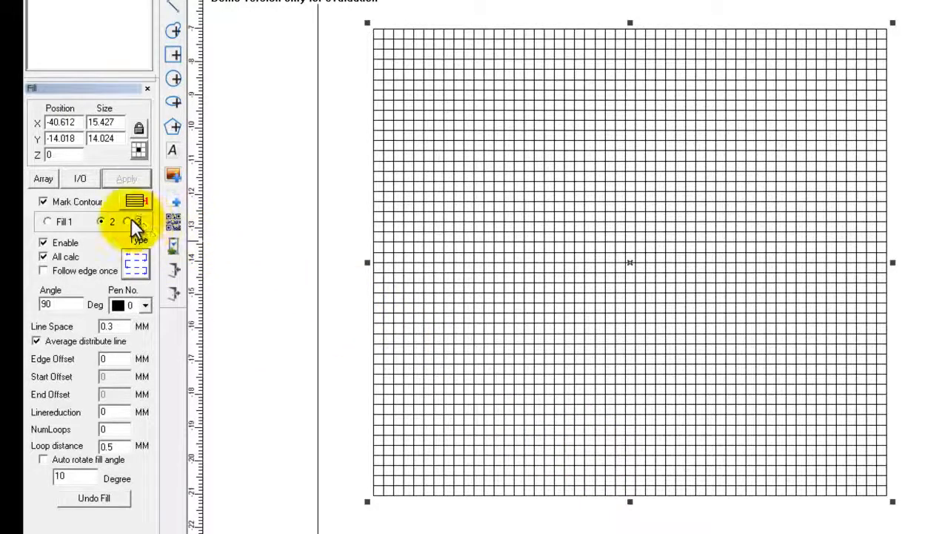
pyautogui.click(44, 242)
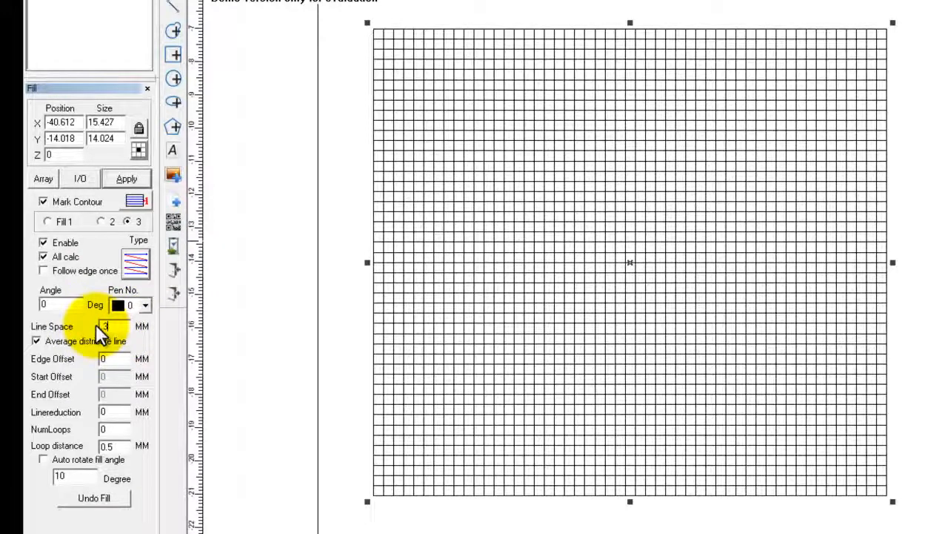
pyautogui.doubleClick(42, 305)
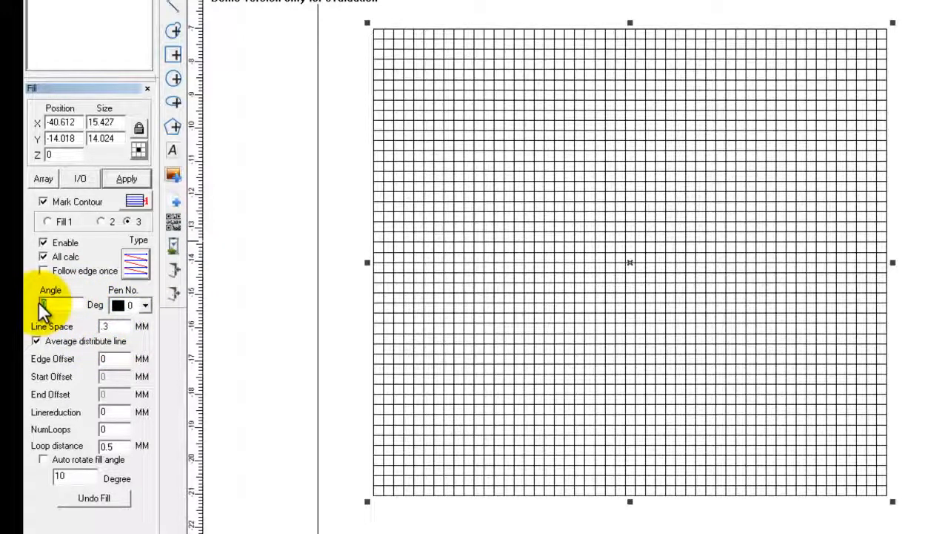
pyautogui.click(142, 263)
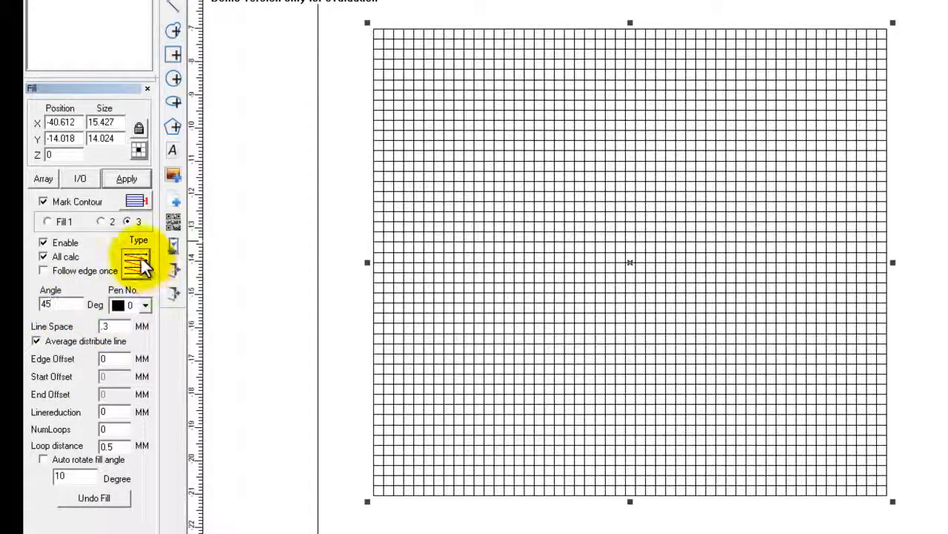
pyautogui.click(132, 178)
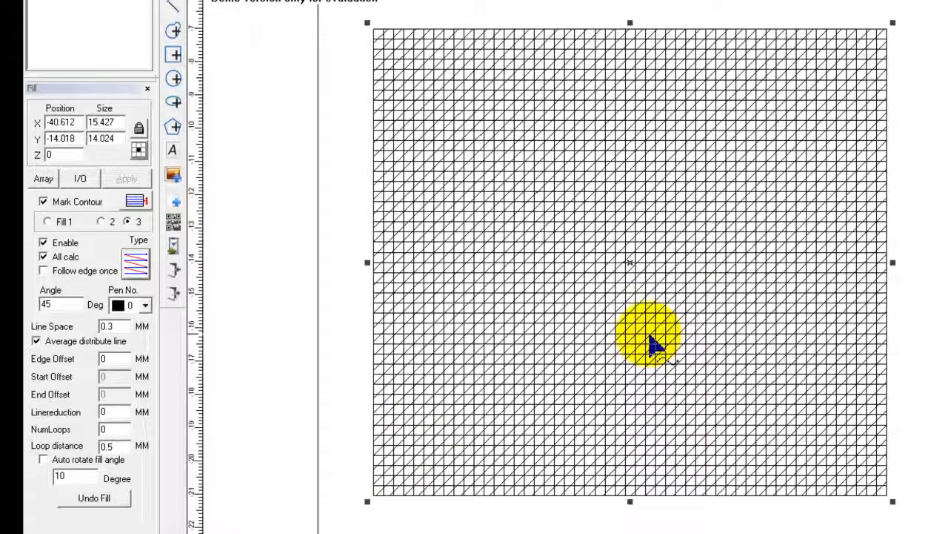
# Review the individual settings of the rectangle's three fills, ending on the third
pyautogui.click(103, 220)
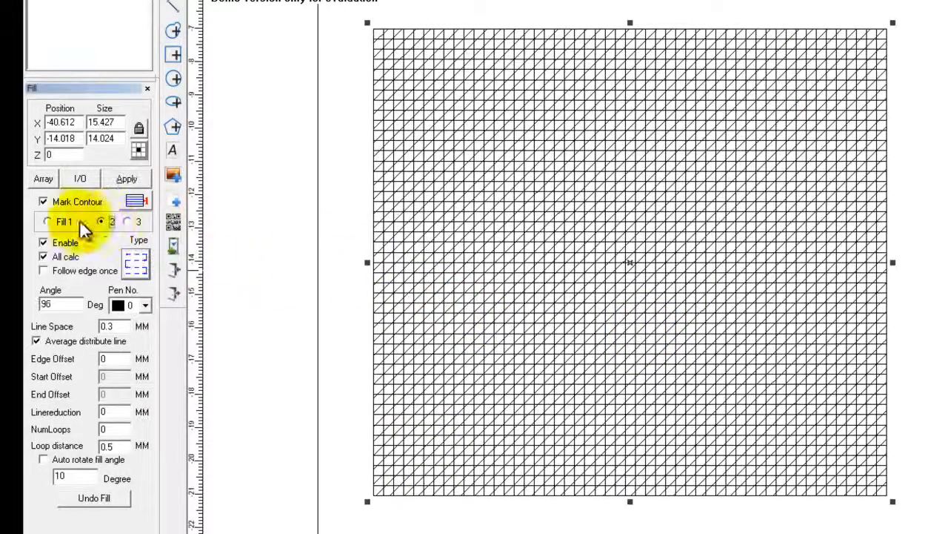
pyautogui.click(68, 220)
pyautogui.click(101, 221)
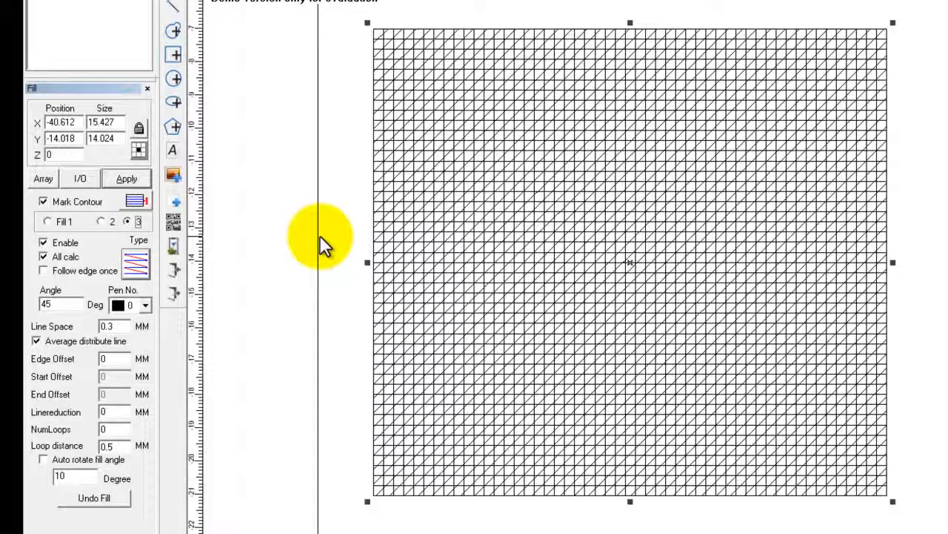
# Disable the rectangle's third and second fills, apply each change, and return to the first fill's settings
pyautogui.click(50, 242)
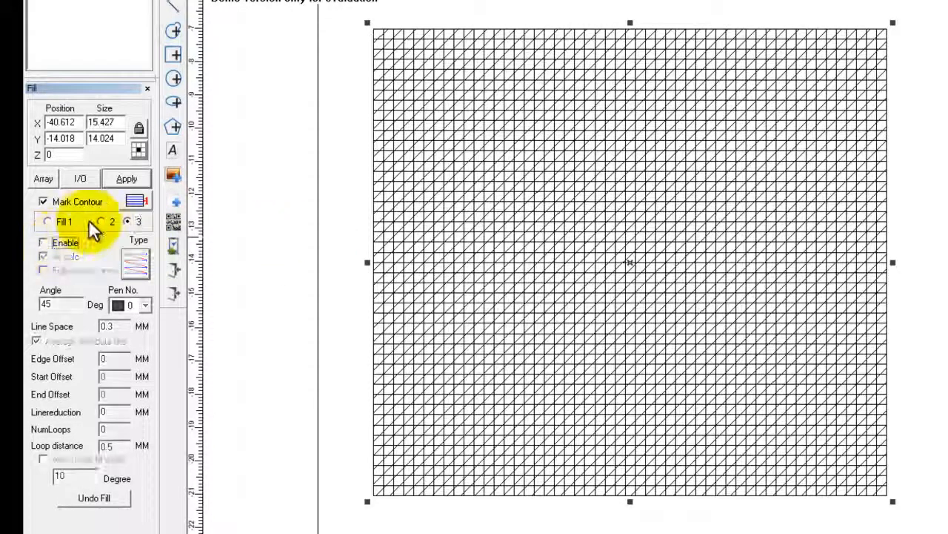
pyautogui.click(127, 180)
pyautogui.click(102, 221)
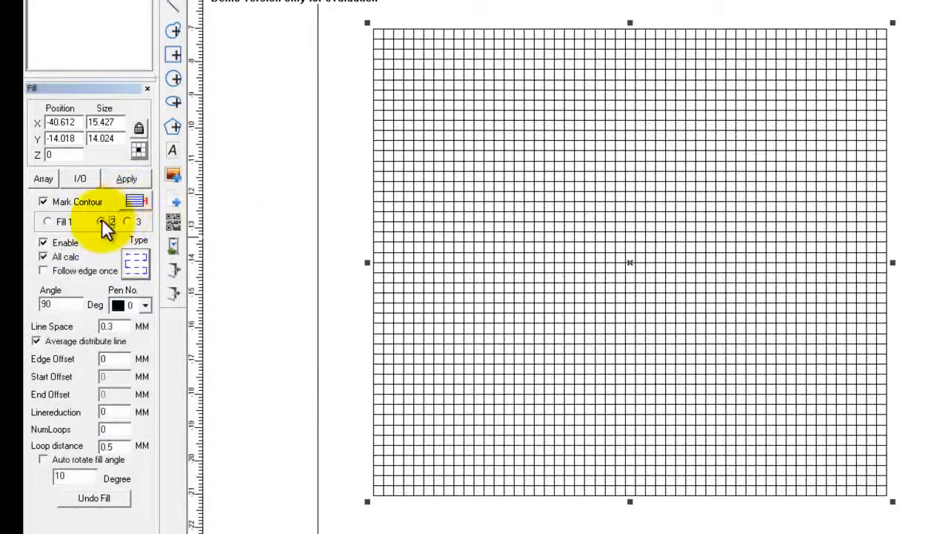
pyautogui.click(65, 244)
pyautogui.click(127, 180)
pyautogui.click(52, 221)
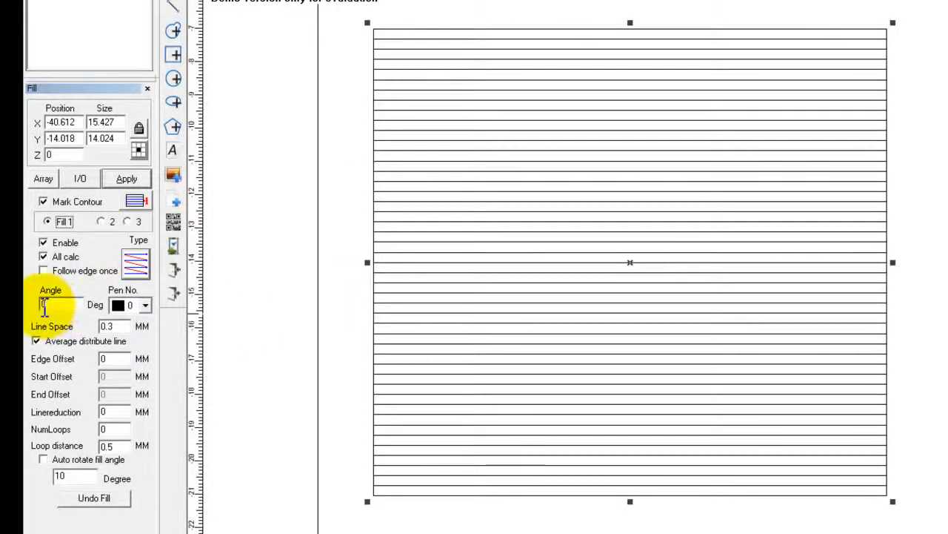
# Apply the first fill with average line distribution turned off, and restore the option
pyautogui.click(120, 326)
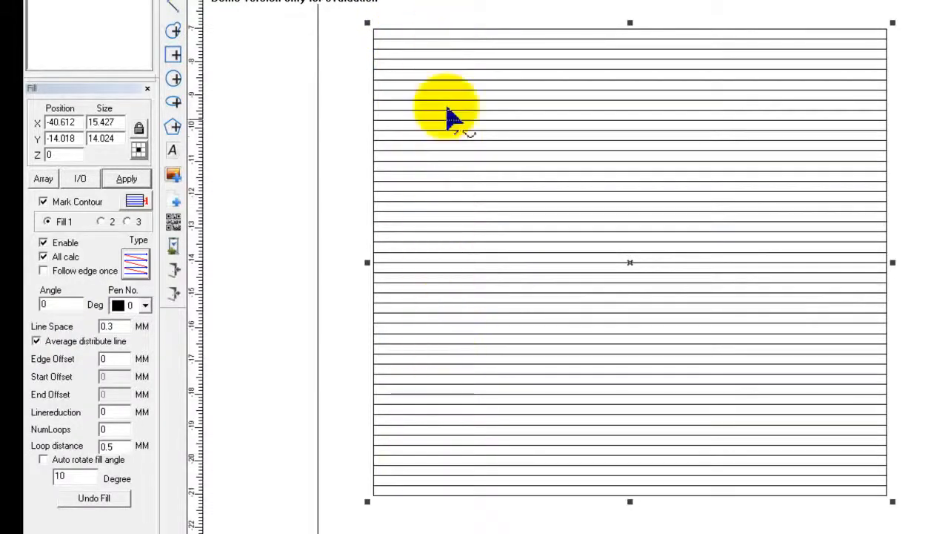
pyautogui.click(35, 341)
pyautogui.click(134, 178)
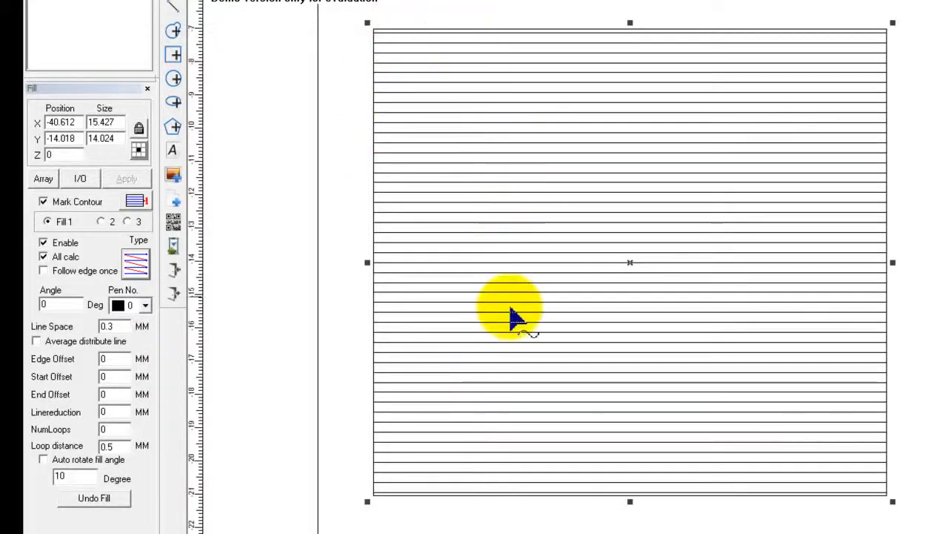
pyautogui.click(60, 340)
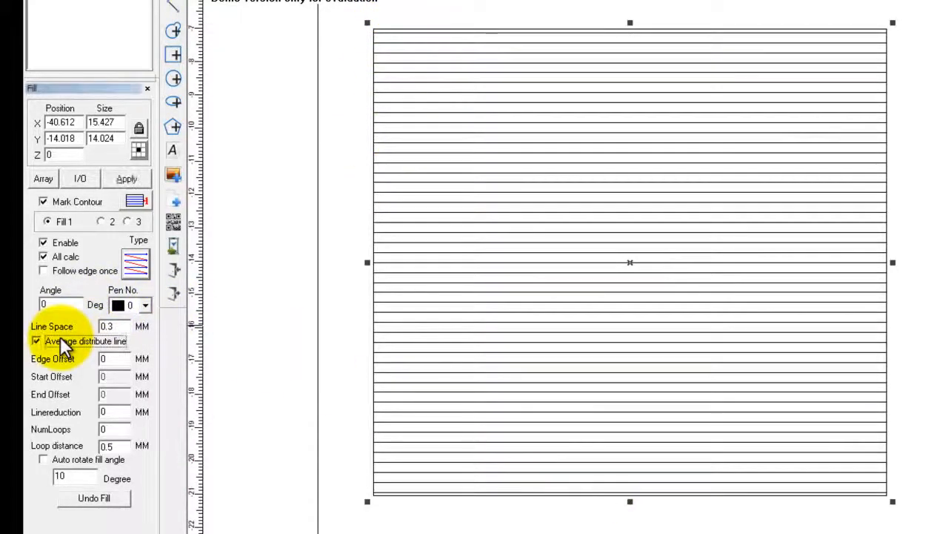
pyautogui.click(125, 180)
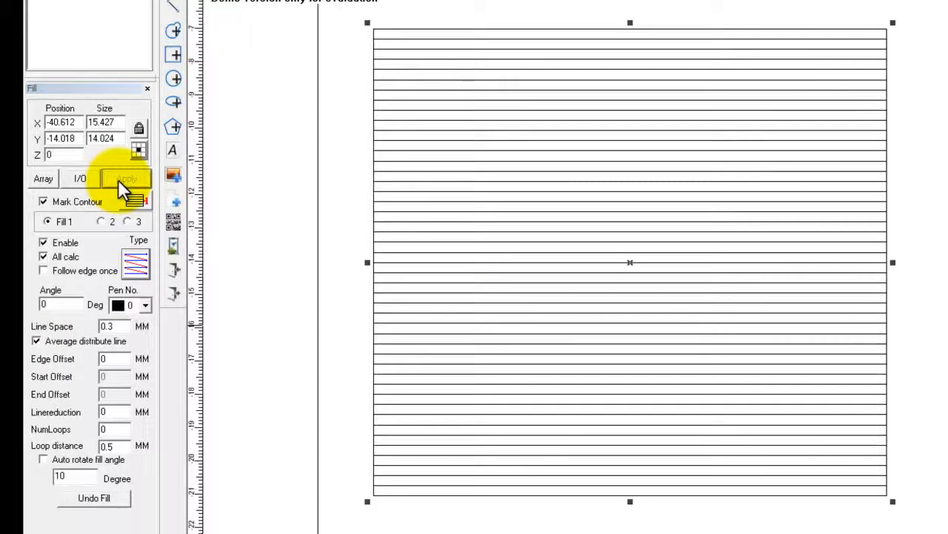
# Apply an edge offset of 2 mm to the first fill, and reduce the offset to 0.5 mm
pyautogui.doubleClick(110, 360)
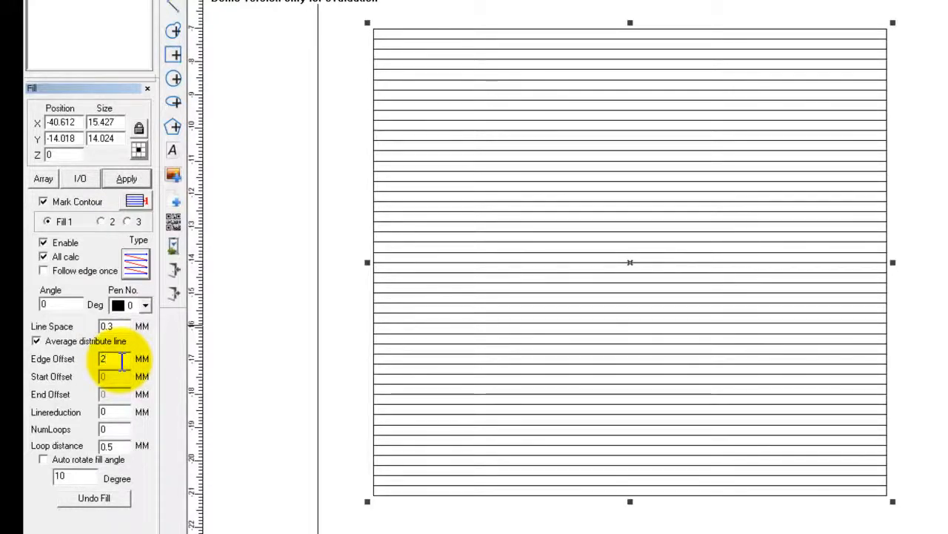
pyautogui.click(126, 175)
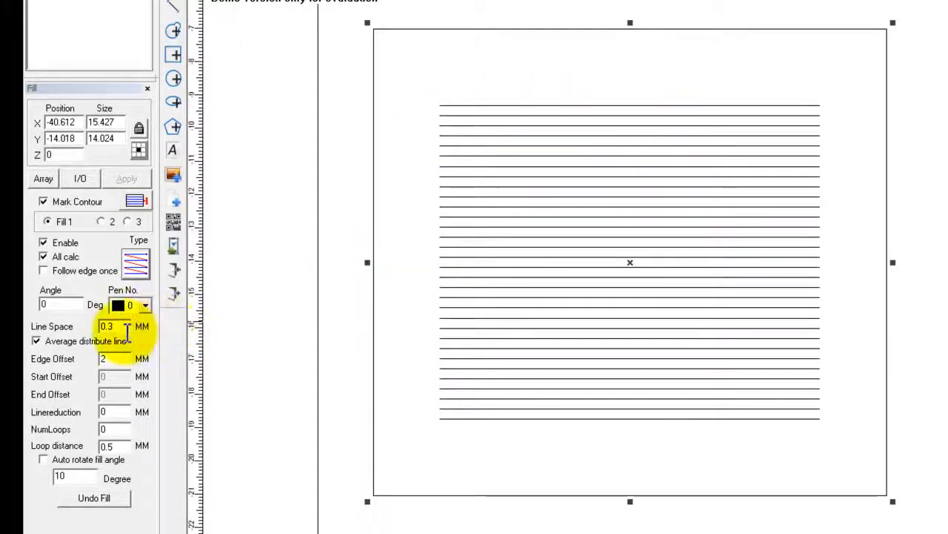
pyautogui.click(118, 360)
pyautogui.moveTo(120, 361); pyautogui.dragTo(85, 365)
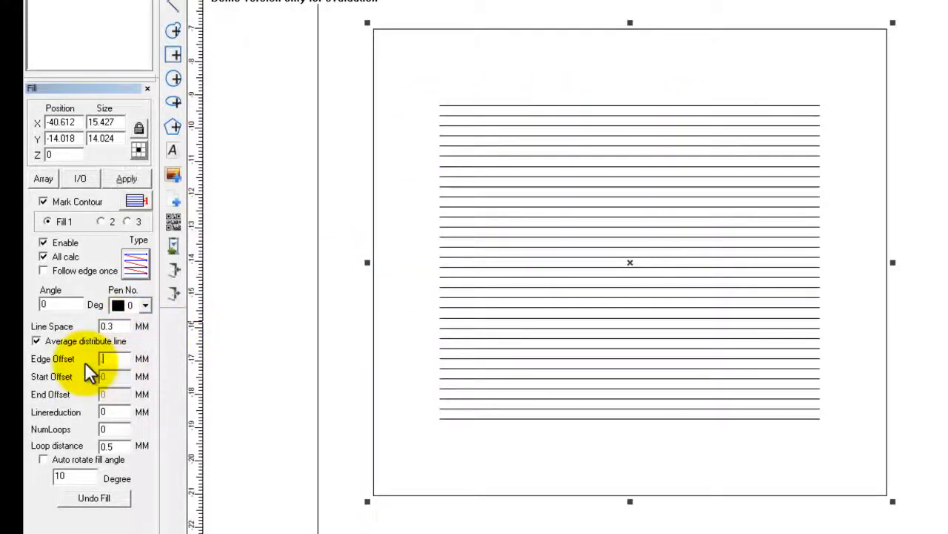
pyautogui.write('0.5')
pyautogui.click(126, 178)
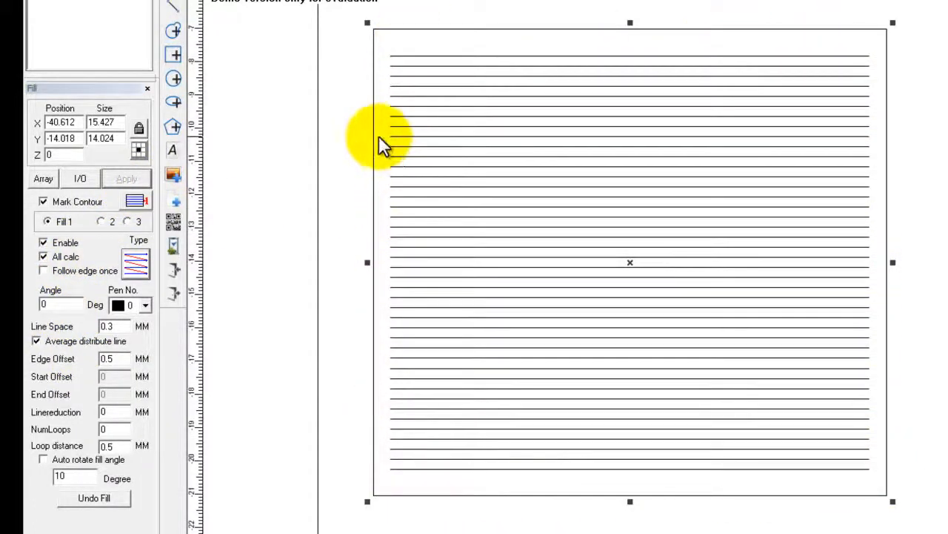
# Turn off average line distribution for the first fill and apply a start offset of 2 mm
pyautogui.click(36, 341)
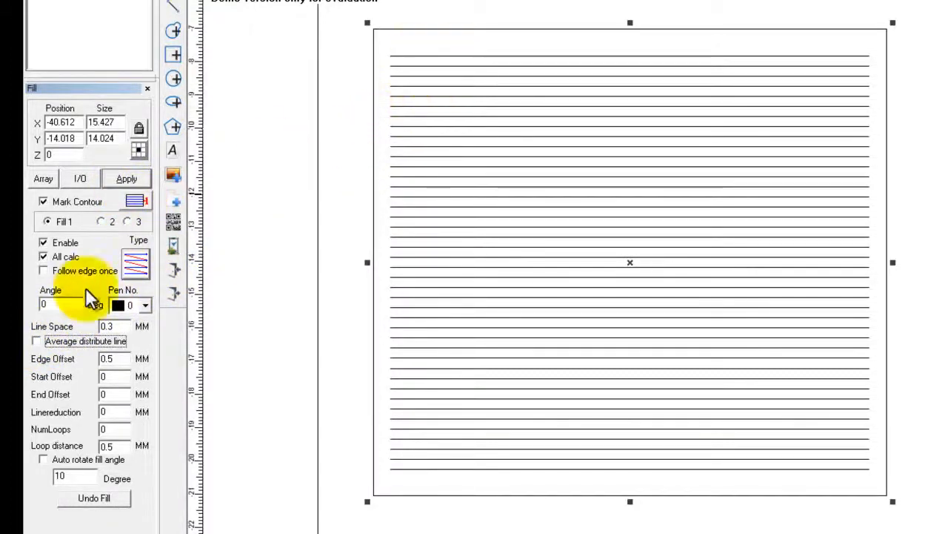
pyautogui.click(118, 176)
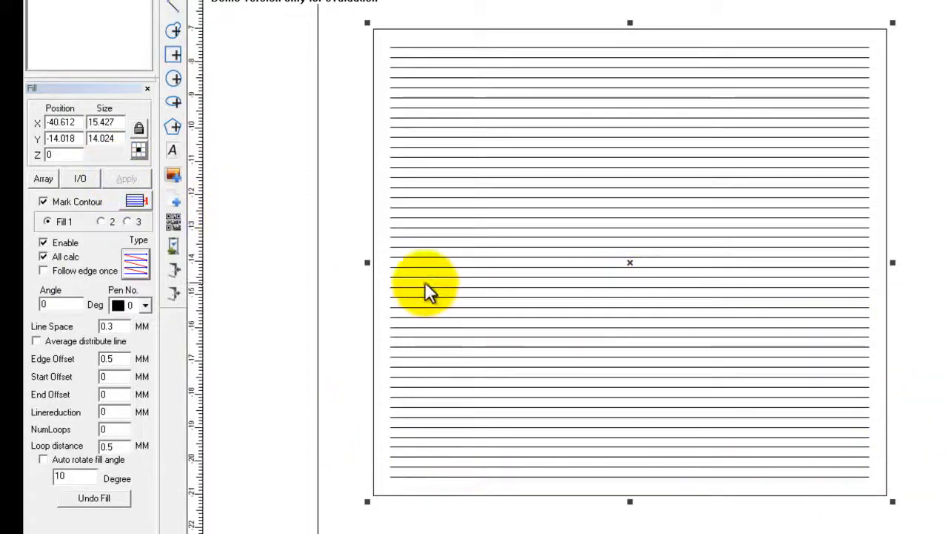
pyautogui.doubleClick(106, 377)
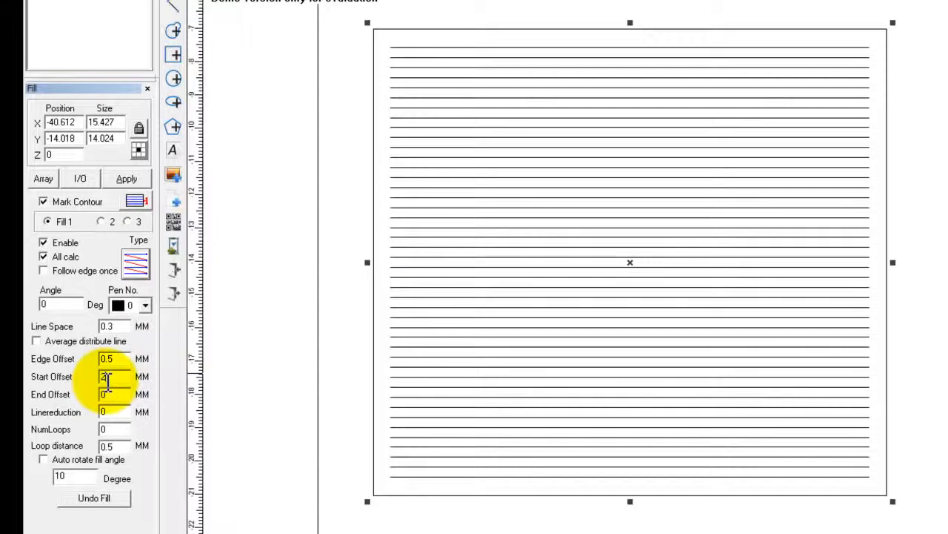
pyautogui.write('2')
pyautogui.click(129, 182)
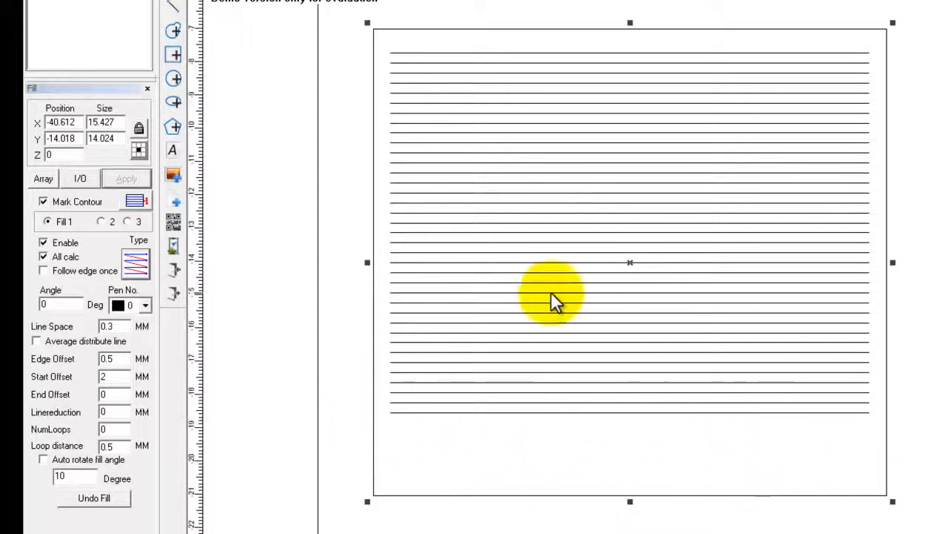
# Apply an end offset of 2 mm and a line reduction of 2 mm to the first fill
pyautogui.click(105, 394)
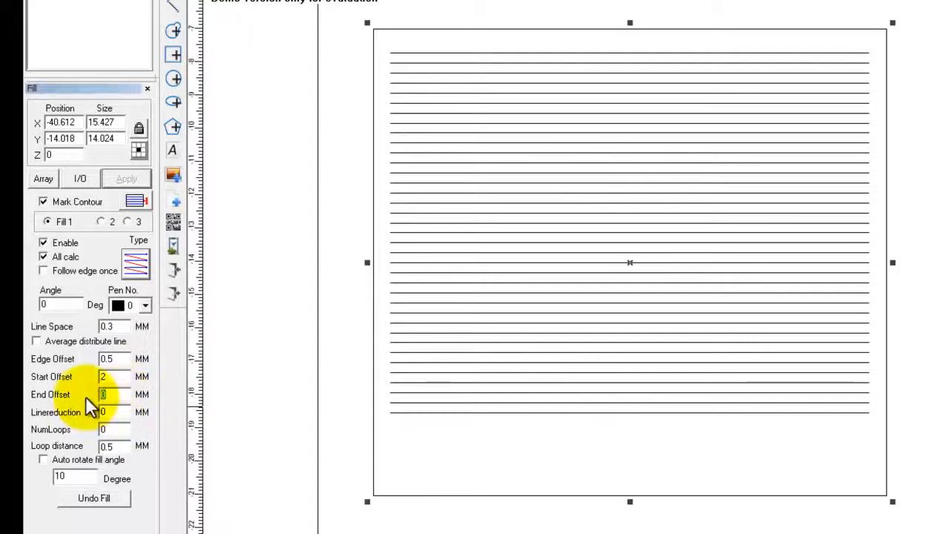
pyautogui.write('2')
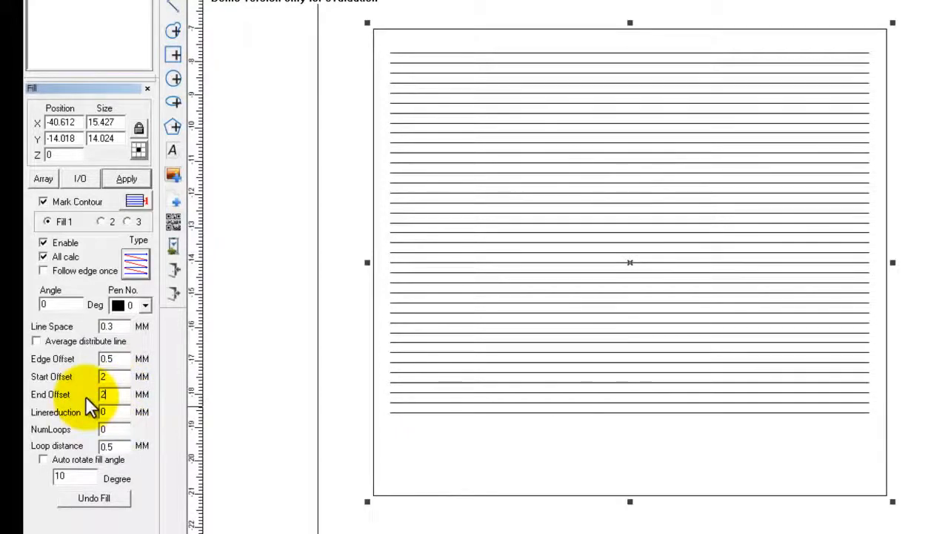
pyautogui.click(125, 182)
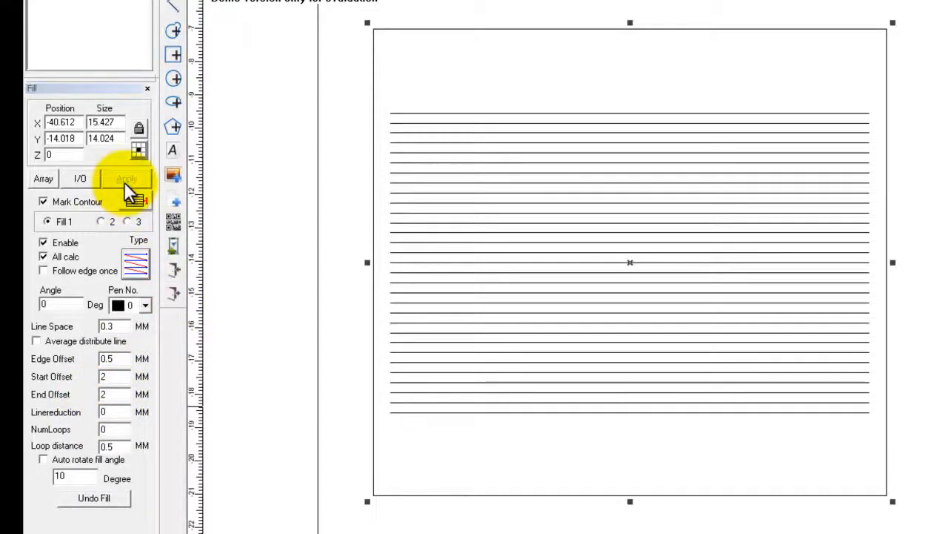
pyautogui.click(106, 412)
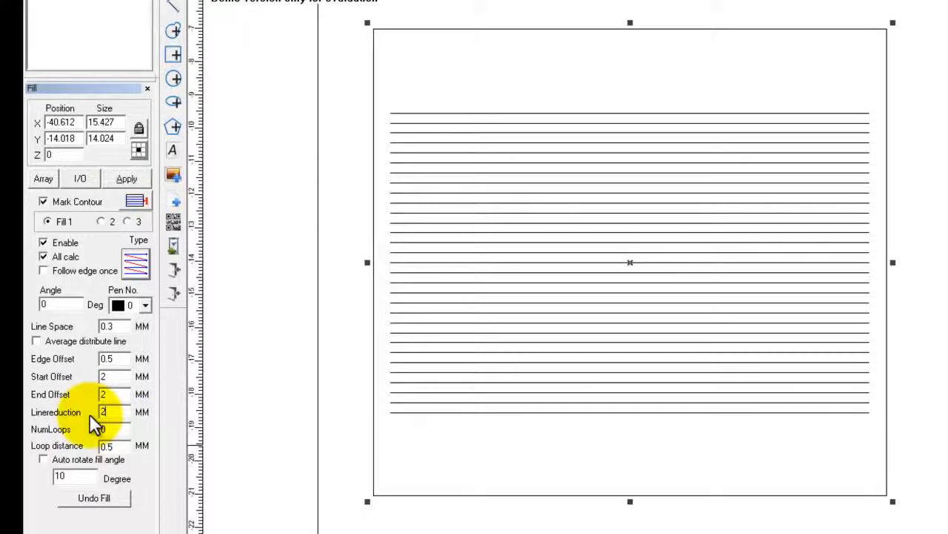
pyautogui.write('2')
pyautogui.click(126, 176)
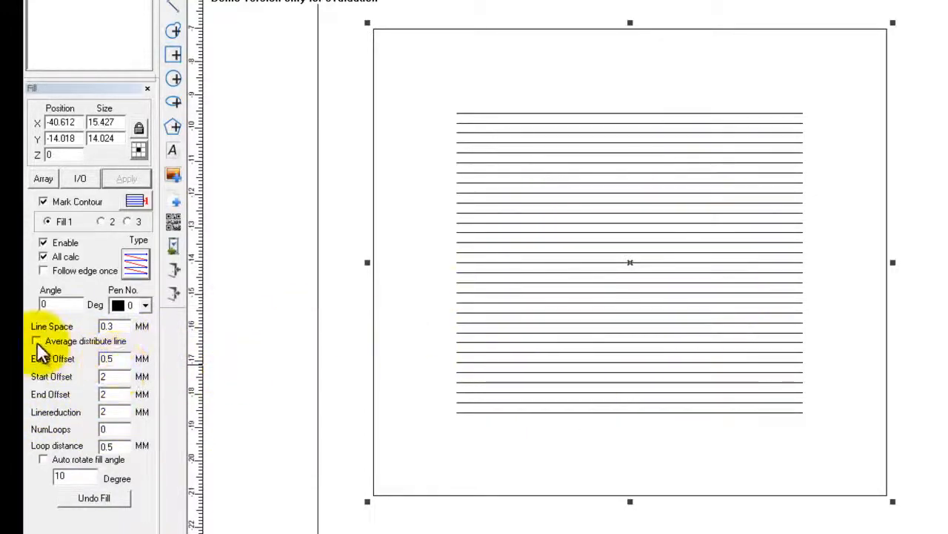
# Reset the first fill's offsets, line reduction, number of loops and loop distance to 0, and re-enable average line distribution
pyautogui.doubleClick(109, 358)
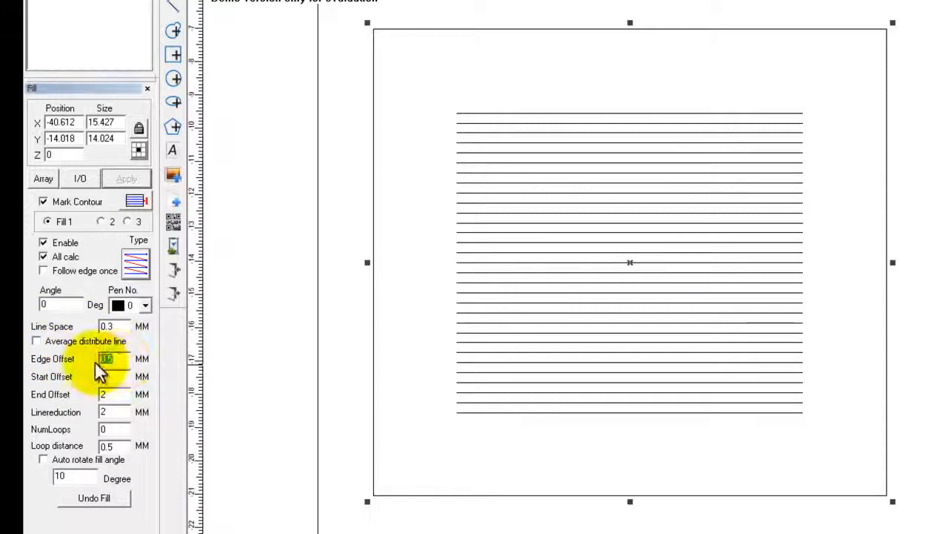
pyautogui.write('0')
pyautogui.moveTo(108, 377)
pyautogui.mouseDown()
pyautogui.moveTo(78, 412)
pyautogui.moveTo(89, 430)
pyautogui.moveTo(80, 443)
pyautogui.mouseUp()
pyautogui.write('00000')
pyautogui.click(127, 179)
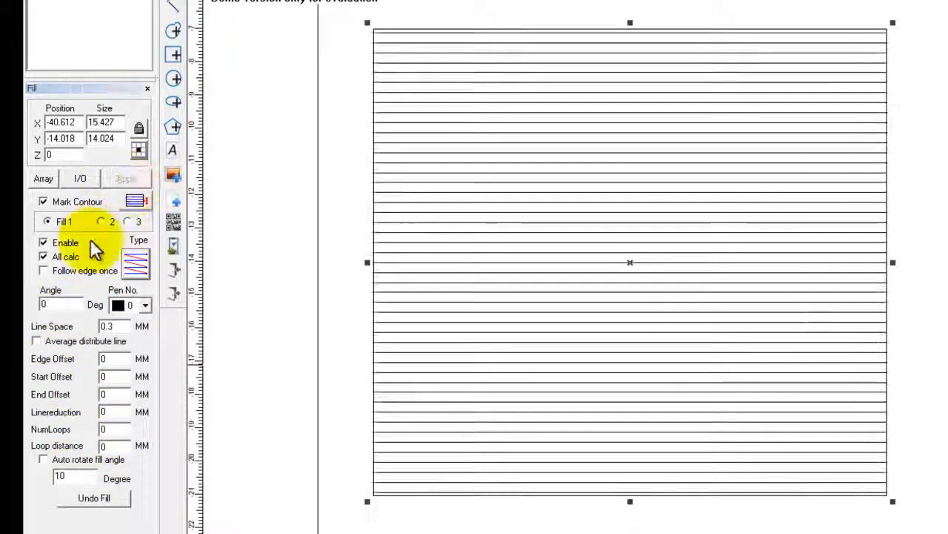
pyautogui.click(37, 341)
pyautogui.click(128, 178)
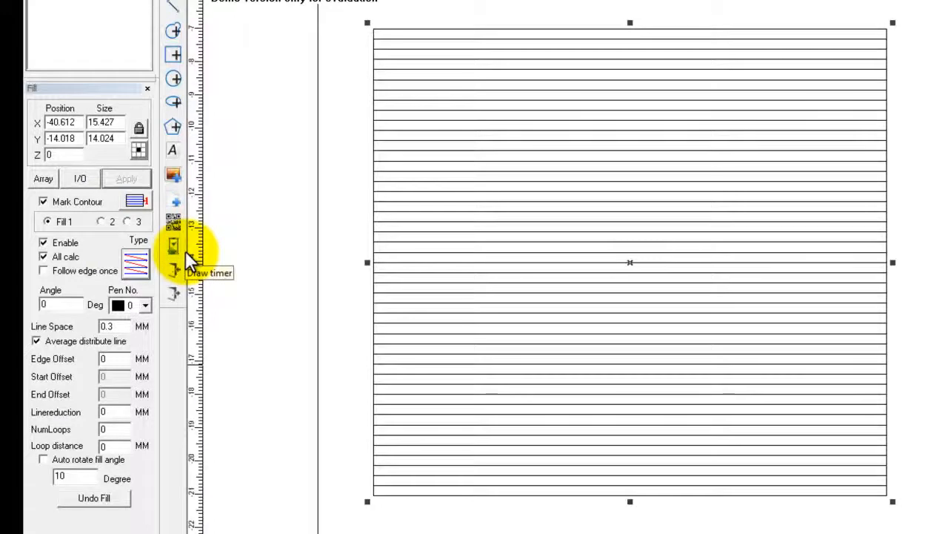
# Show the available pen numbers for the rectangle's first fill
pyautogui.click(122, 304)
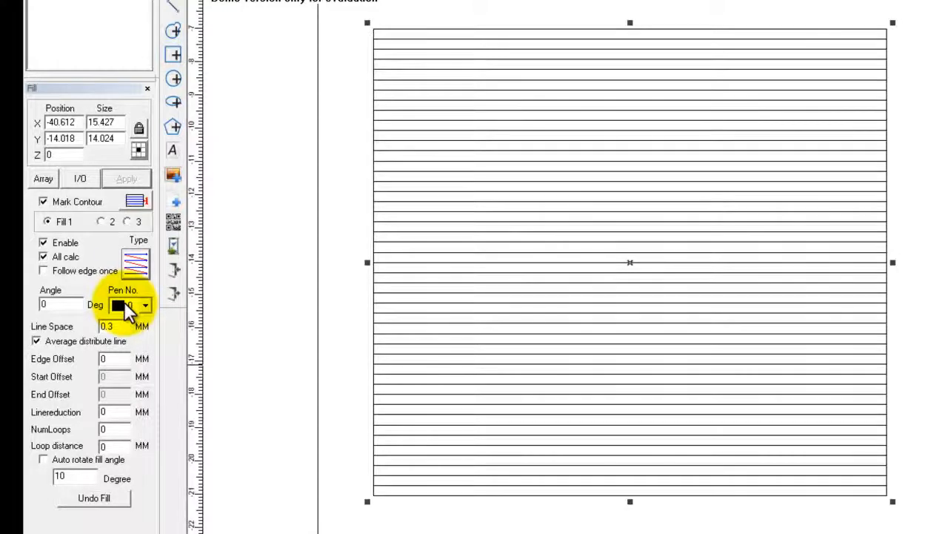
pyautogui.click(106, 220)
pyautogui.click(67, 220)
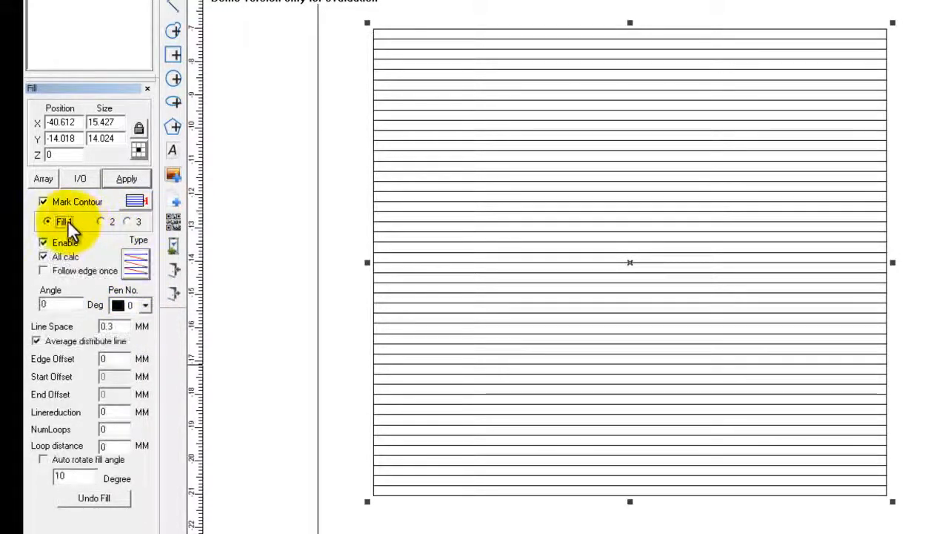
pyautogui.click(146, 303)
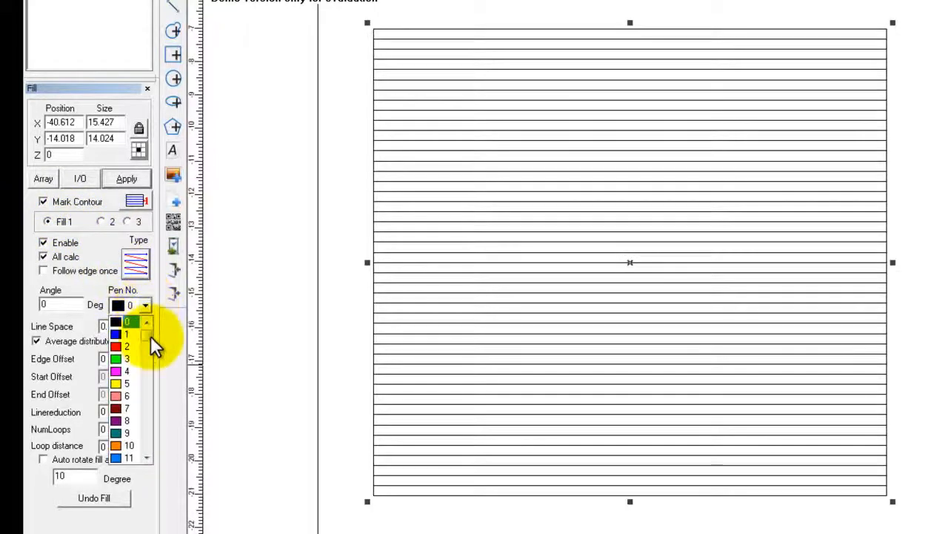
pyautogui.moveTo(146, 334); pyautogui.dragTo(146, 328)
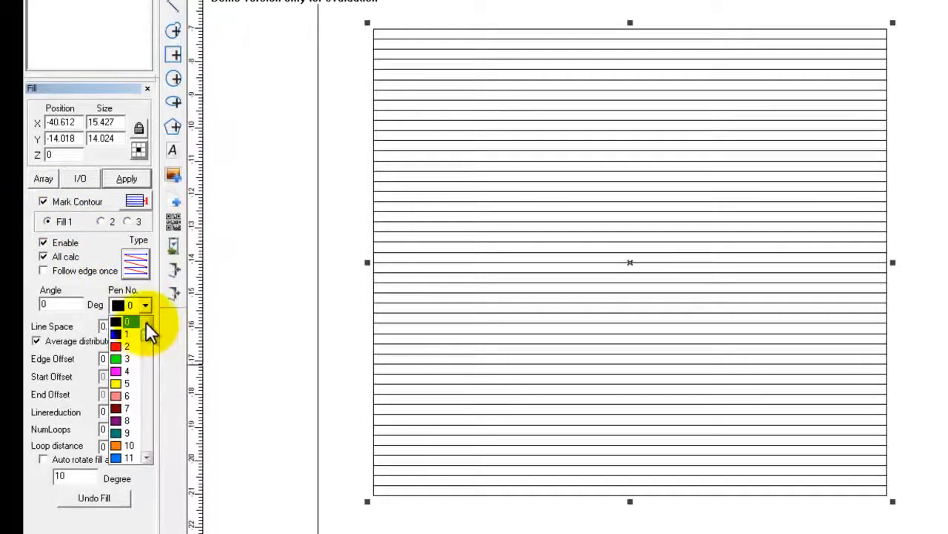